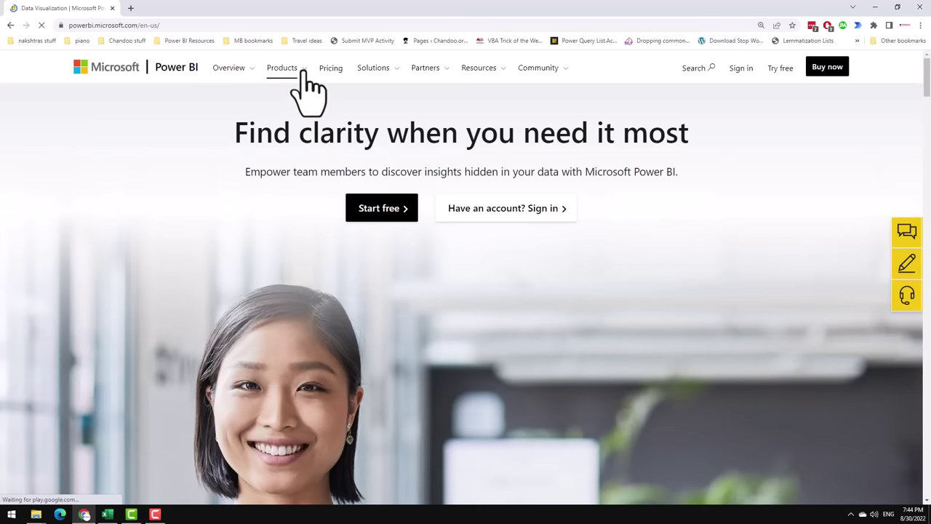
Step: Go to the Power BI Desktop product page from the Products menu on powerbi.microsoft.com
{"action": "left_click", "coordinate": [300, 70]}
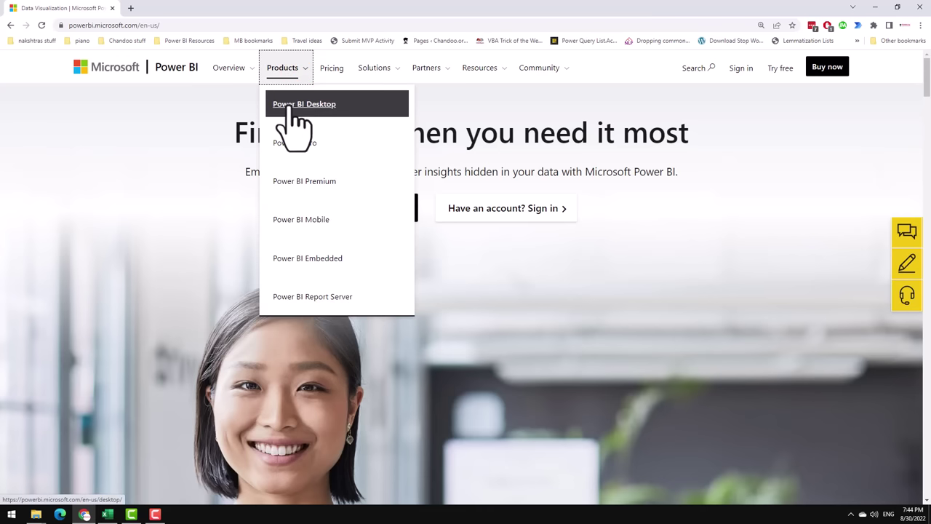
{"action": "left_click", "coordinate": [288, 104]}
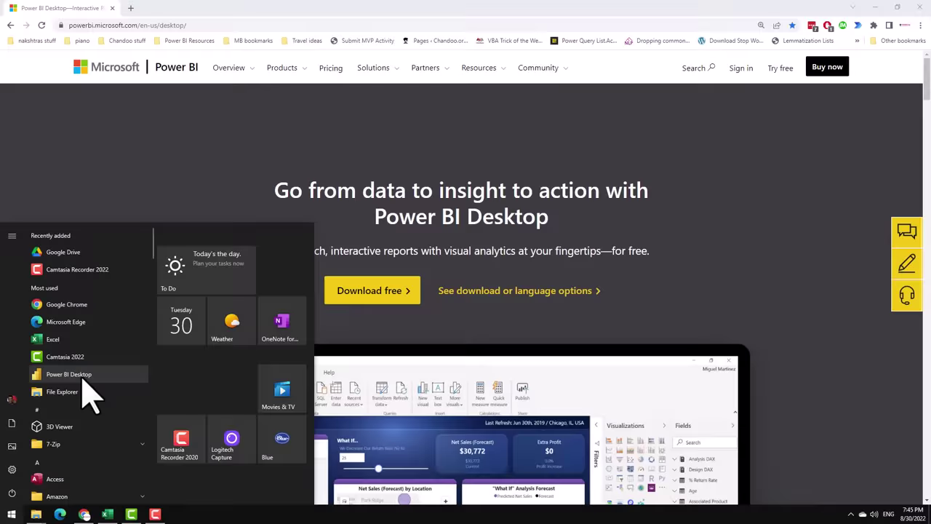
Step: Launch Power BI Desktop from the Start menu's Most used list
{"action": "left_click", "coordinate": [81, 378]}
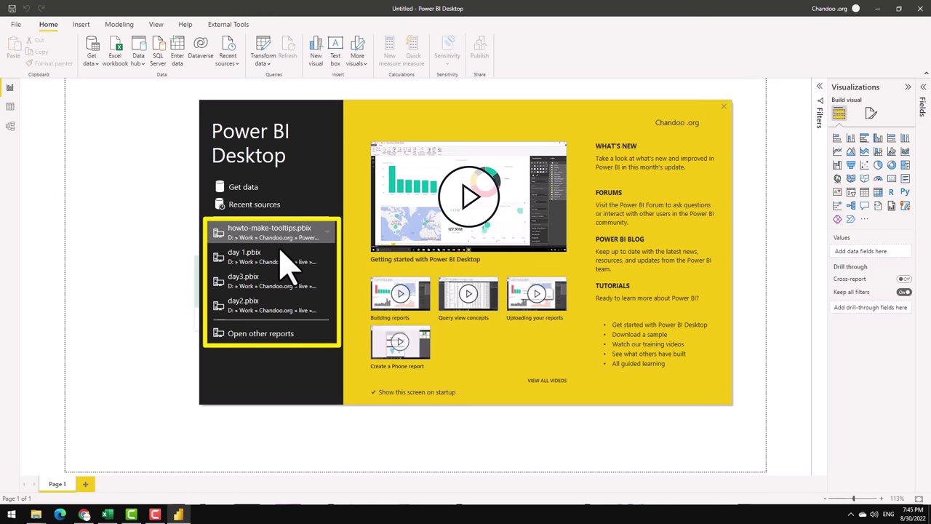
Step: Close the Power BI welcome screen and switch to the sample-data-10mins.xlsx workbook in Excel
{"action": "left_click", "coordinate": [725, 107]}
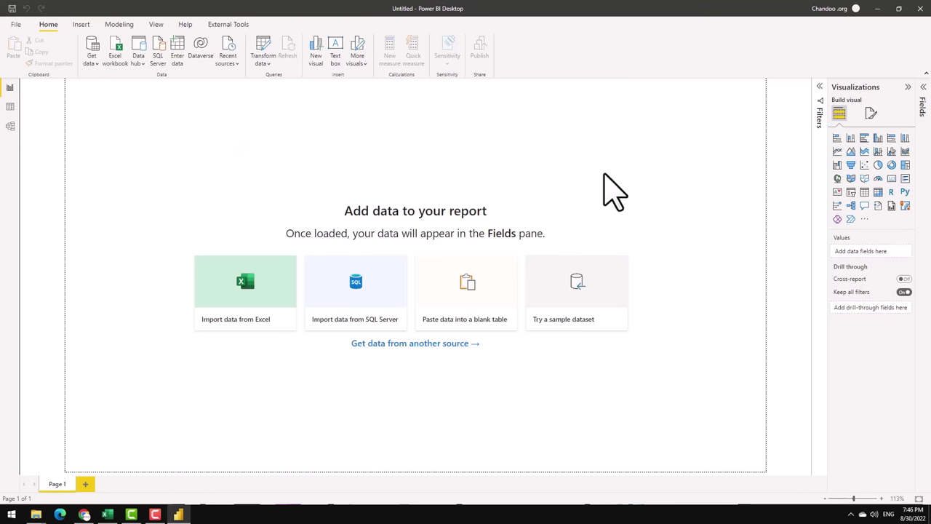
{"action": "left_click", "coordinate": [108, 514]}
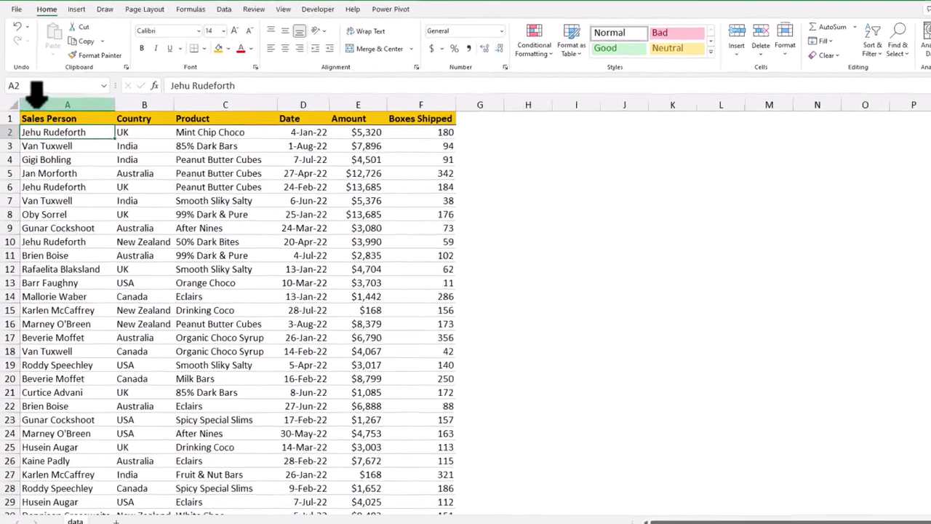
Step: Select columns A to F of the sales table to review them, then clear the selection
{"action": "left_click_drag", "start_coordinate": [36, 115], "coordinate": [379, 116]}
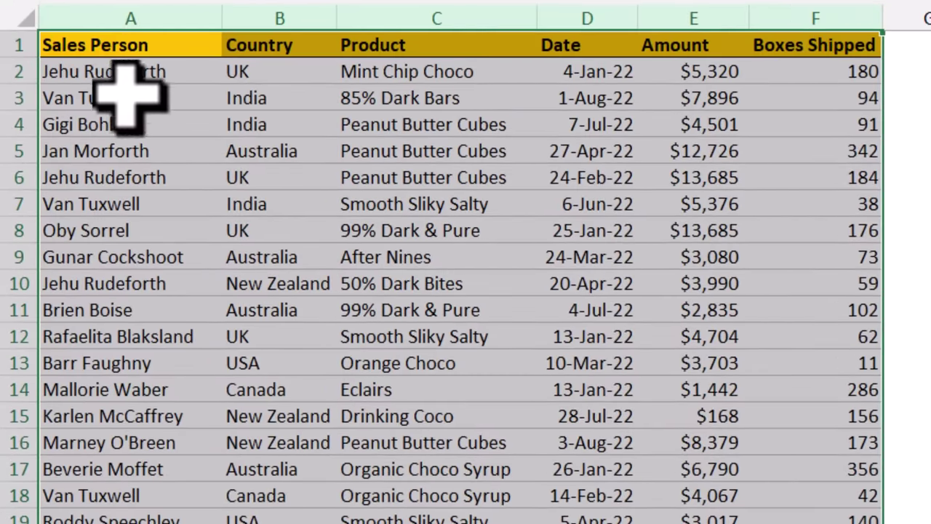
{"action": "left_click", "coordinate": [128, 67]}
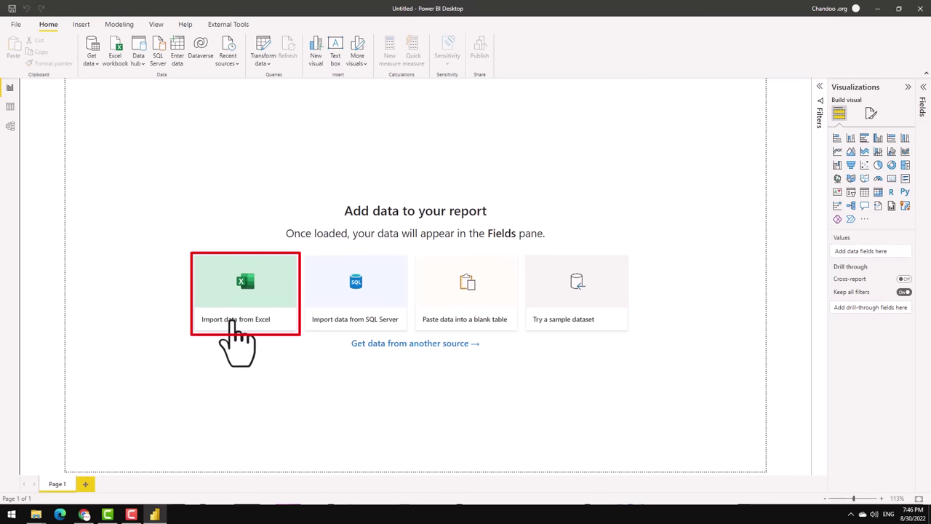
Step: Import the data table from sample-data-10mins.xlsx in the introduction to Power BI folder
{"action": "left_click", "coordinate": [231, 320]}
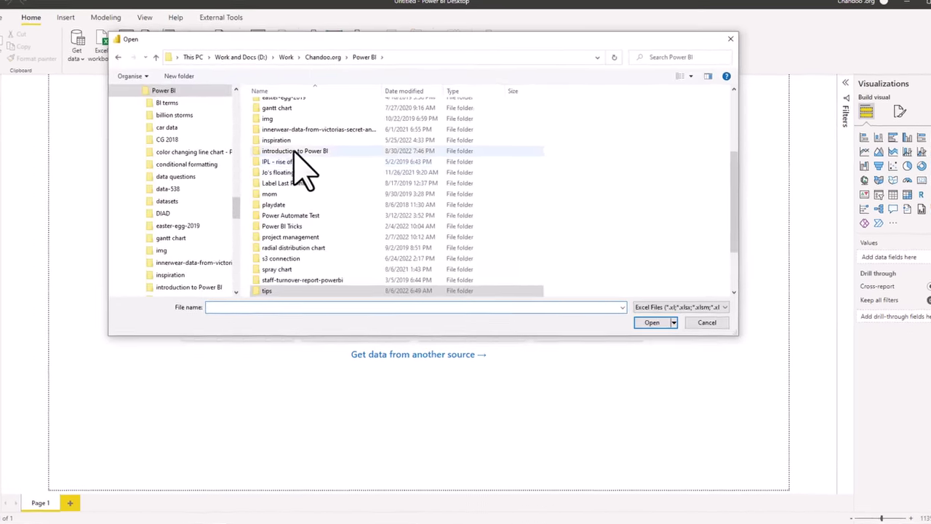
{"action": "double_click", "coordinate": [297, 149]}
{"action": "left_click", "coordinate": [727, 142]}
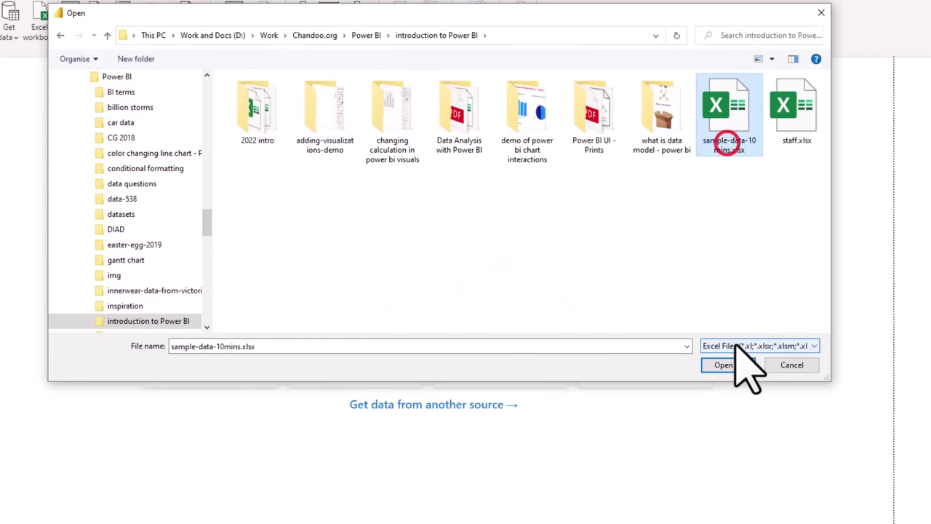
{"action": "left_click", "coordinate": [724, 363]}
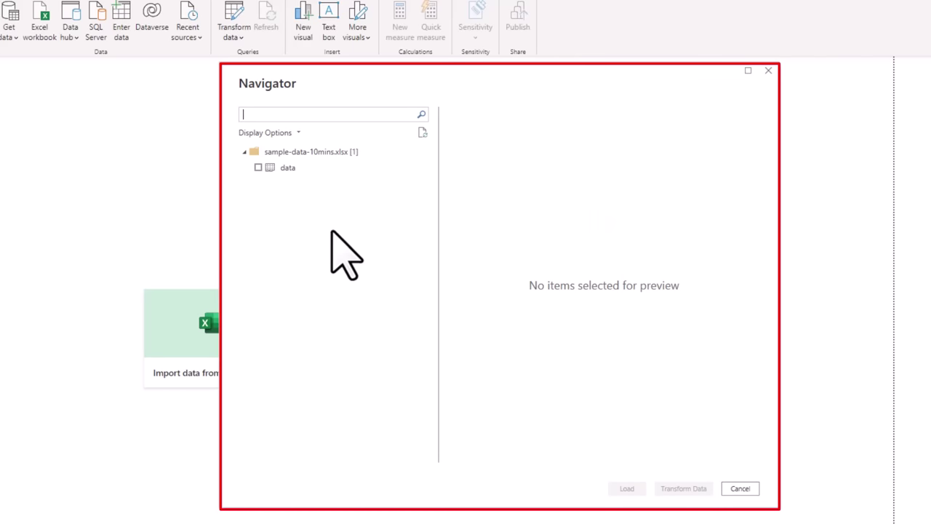
{"action": "left_click", "coordinate": [258, 167]}
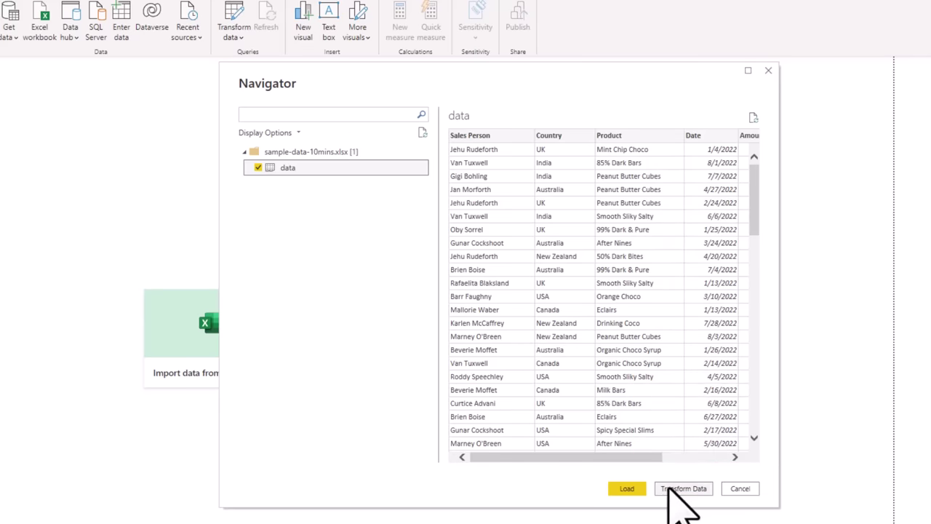
{"action": "left_click", "coordinate": [629, 489]}
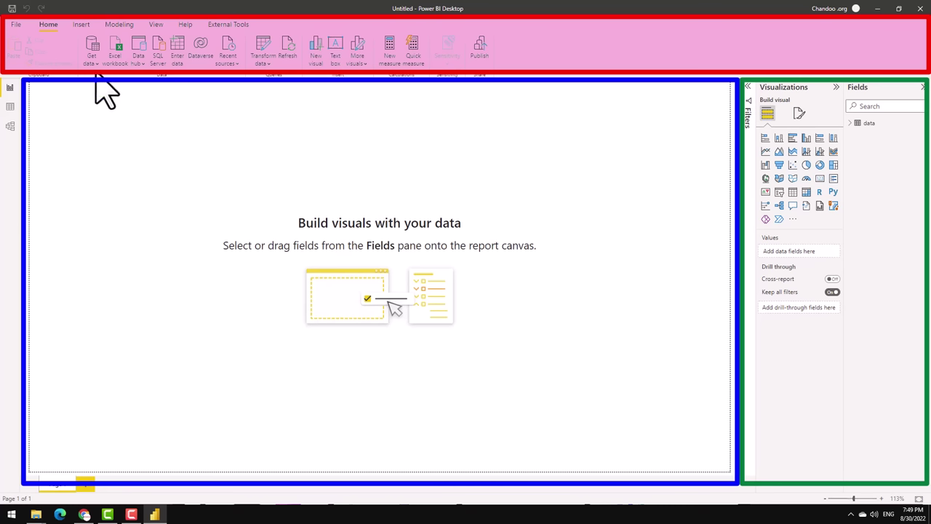
{"action": "left_click", "coordinate": [81, 24]}
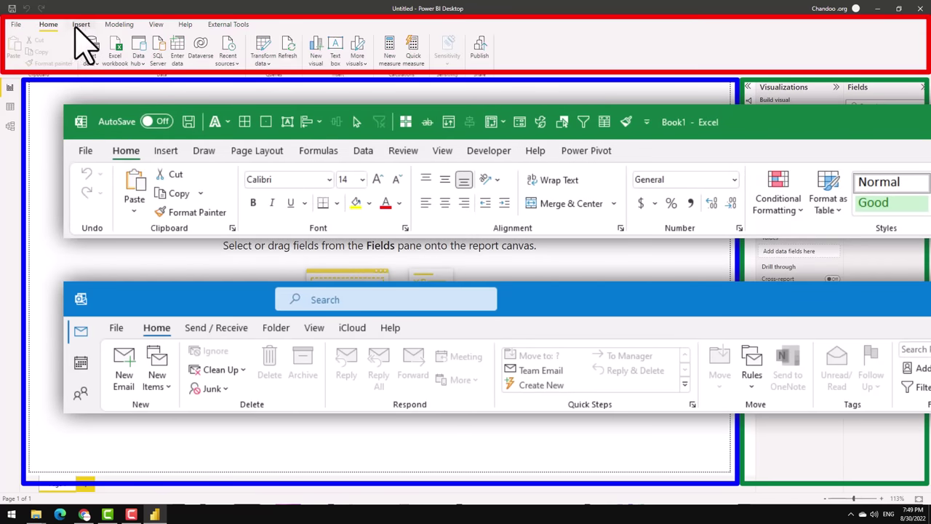
{"action": "left_click", "coordinate": [119, 24]}
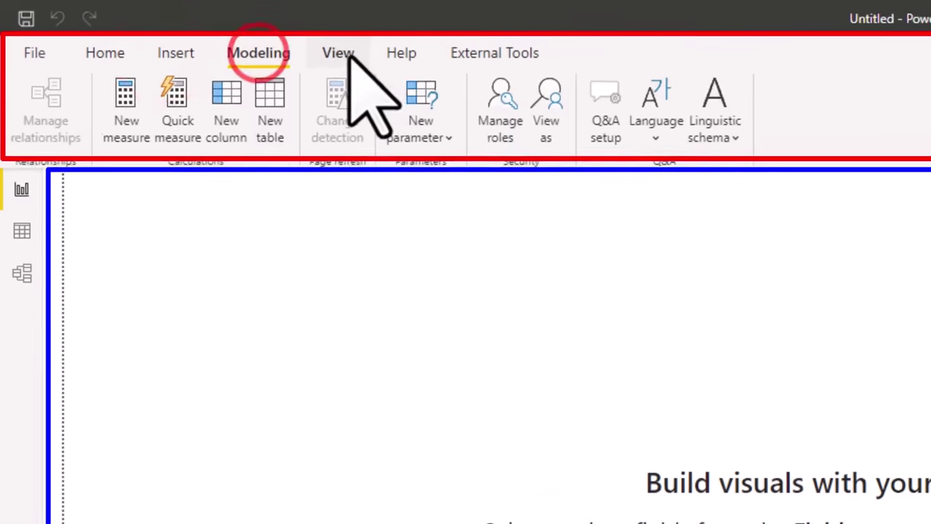
{"action": "left_click", "coordinate": [338, 54]}
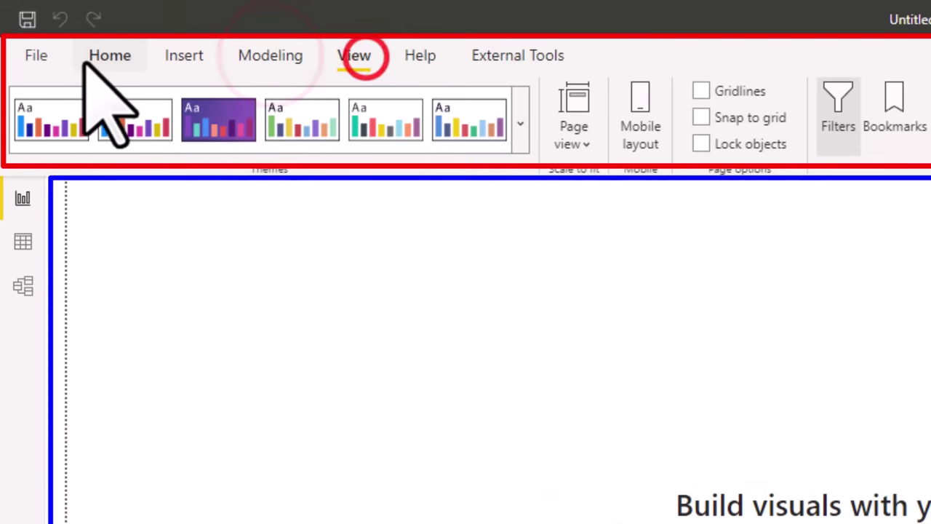
{"action": "left_click", "coordinate": [105, 52]}
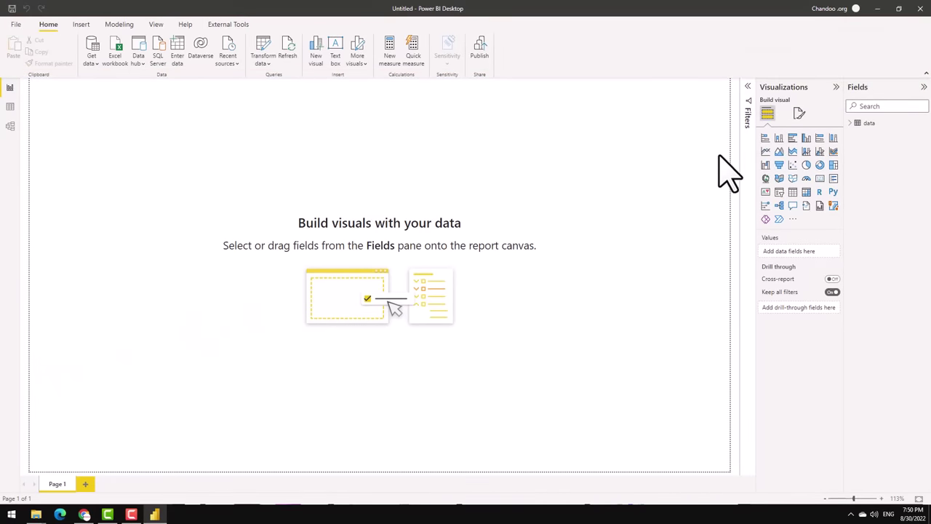
Step: Expand the data table's fields and add a stacked column chart, moved to the page centre and enlarged
{"action": "left_click", "coordinate": [848, 123]}
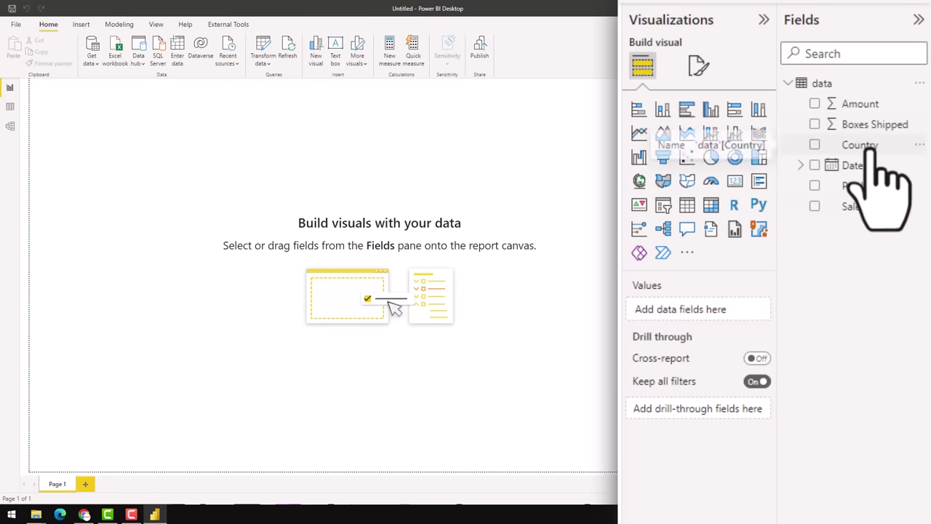
{"action": "left_click", "coordinate": [663, 111]}
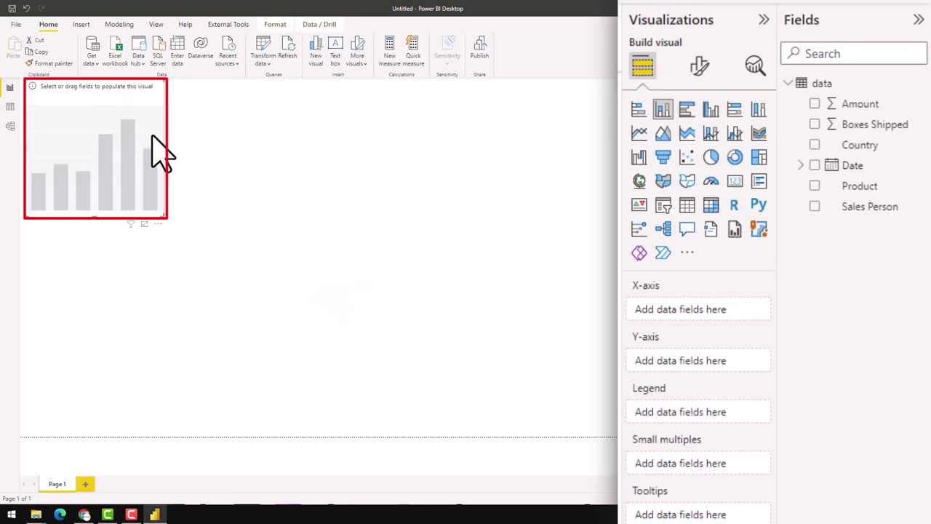
{"action": "left_click_drag", "start_coordinate": [123, 97], "coordinate": [384, 154]}
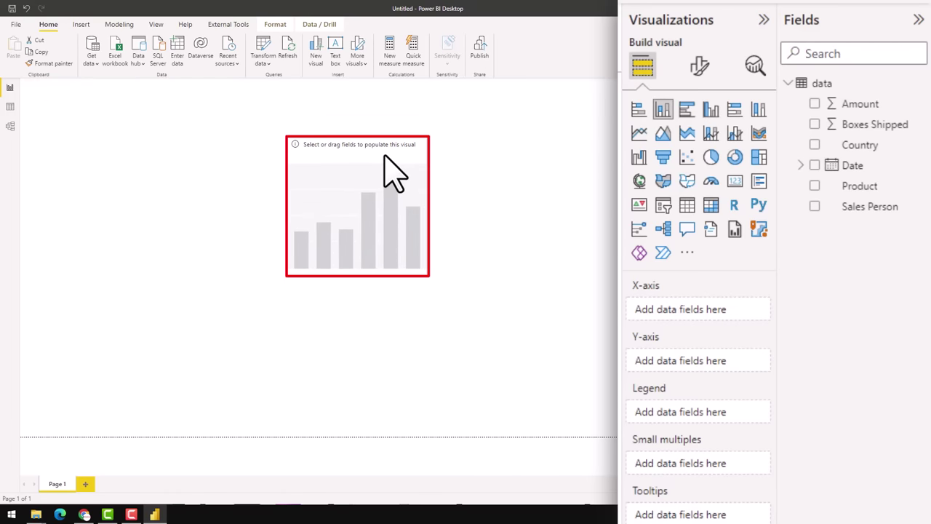
{"action": "left_click_drag", "start_coordinate": [287, 275], "coordinate": [162, 349]}
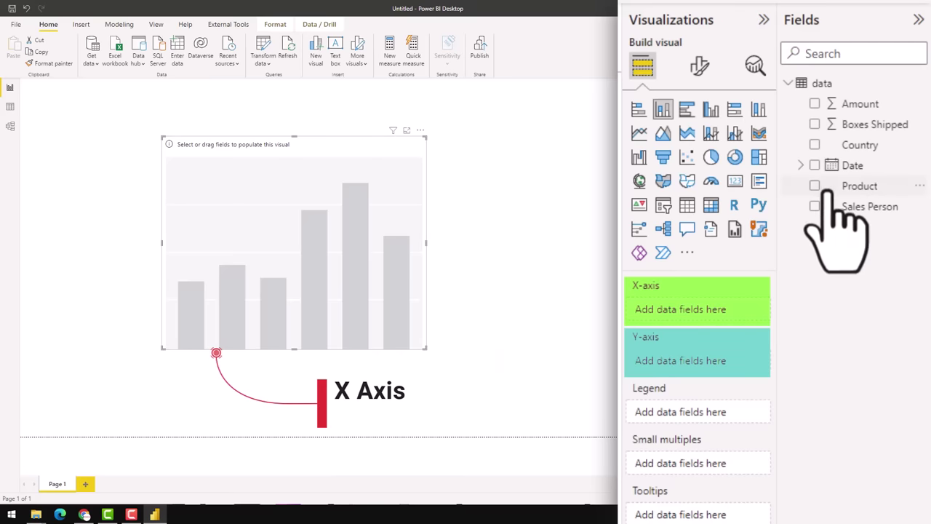
Step: Put Country on the chart's X-axis and Boxes Shipped on its Y-axis
{"action": "left_click_drag", "start_coordinate": [877, 143], "coordinate": [716, 311]}
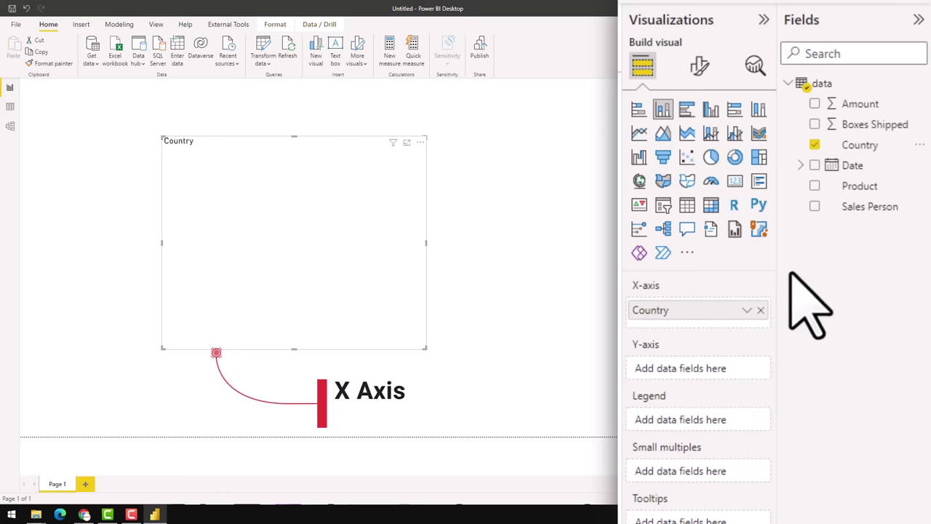
{"action": "left_click_drag", "start_coordinate": [886, 124], "coordinate": [728, 372]}
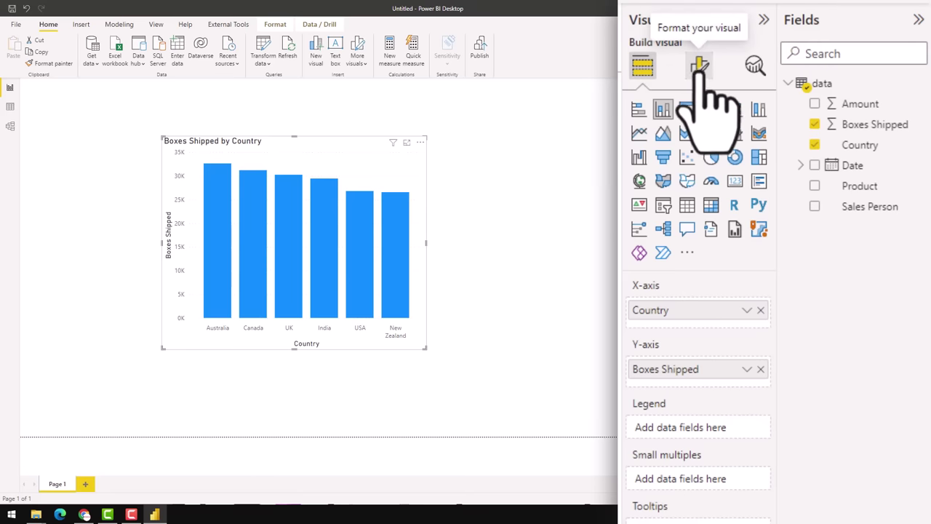
Step: Set the country chart's default column colour to orange theme colour #E66C37
{"action": "left_click", "coordinate": [700, 67]}
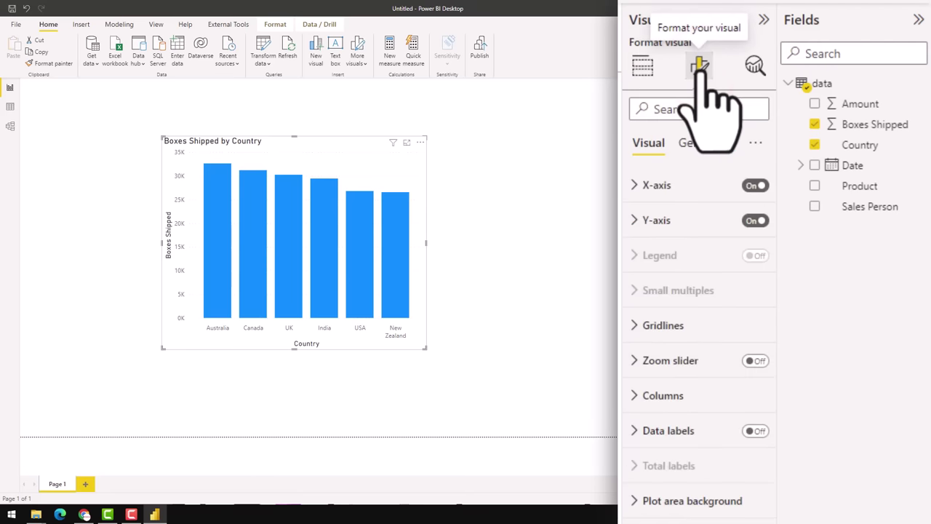
{"action": "left_click", "coordinate": [657, 395]}
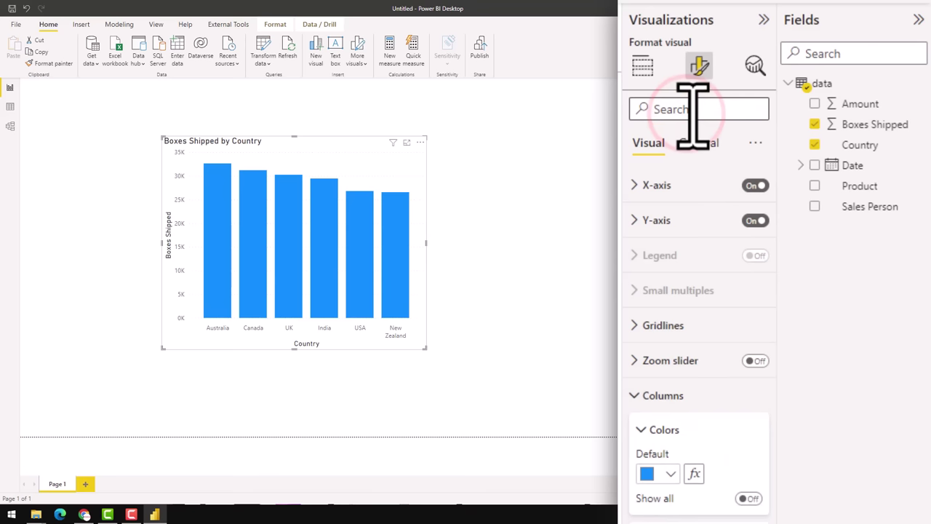
{"action": "type", "text": "lor"}
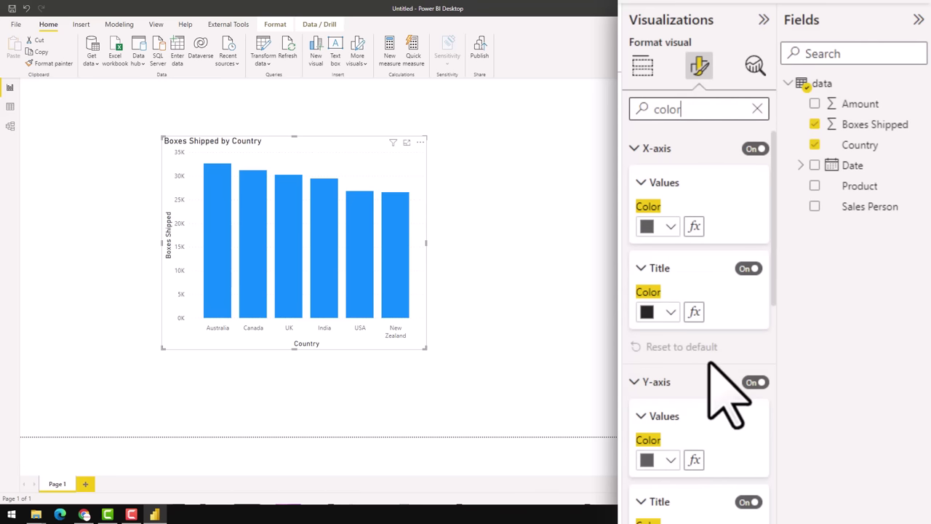
{"action": "scroll", "coordinate": [720, 395], "scroll_direction": "down", "scroll_amount": 3}
{"action": "scroll", "coordinate": [707, 364], "scroll_direction": "down", "scroll_amount": 6}
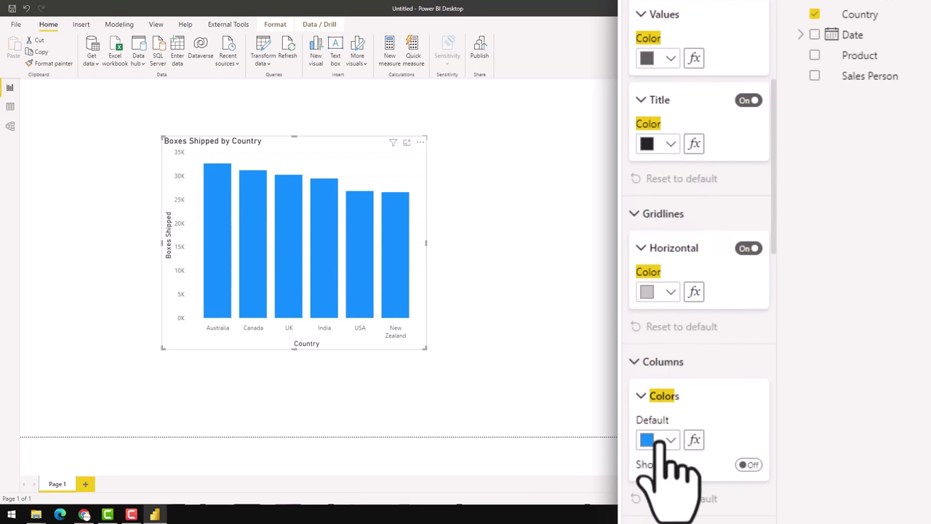
{"action": "left_click", "coordinate": [658, 440]}
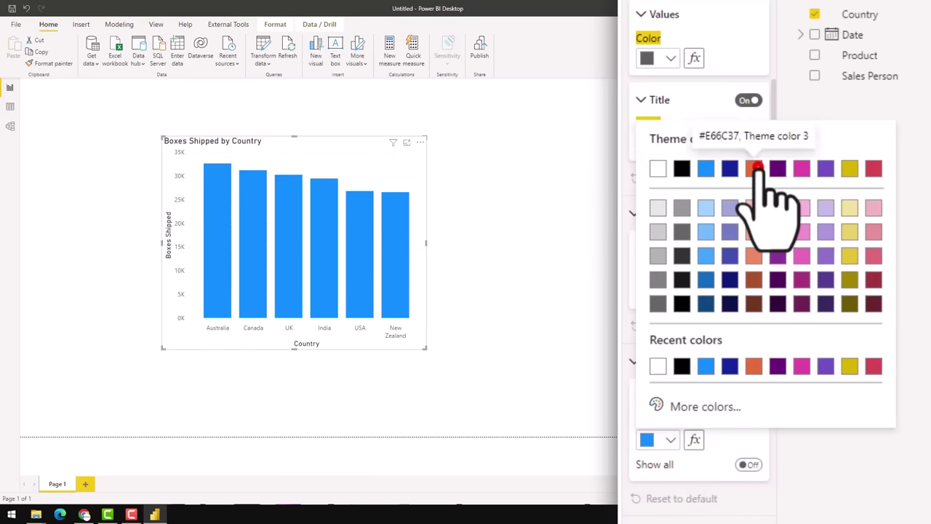
{"action": "left_click", "coordinate": [757, 168]}
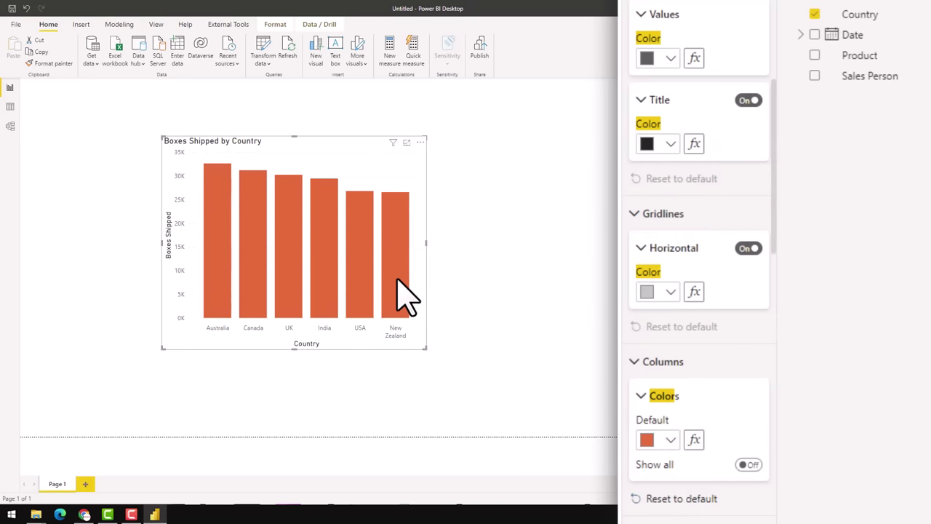
{"action": "left_click", "coordinate": [481, 264]}
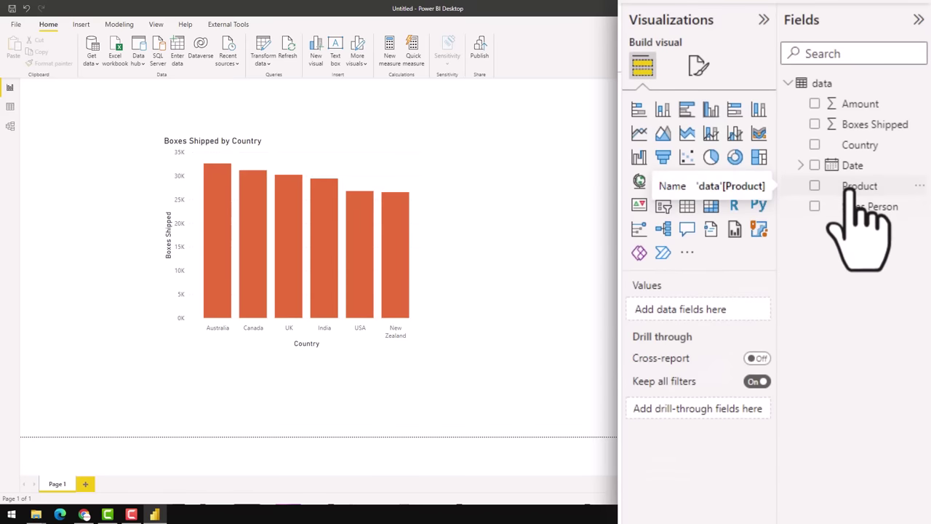
Step: Add a stacked bar chart beside the country chart, making it taller and wider
{"action": "left_click", "coordinate": [815, 205]}
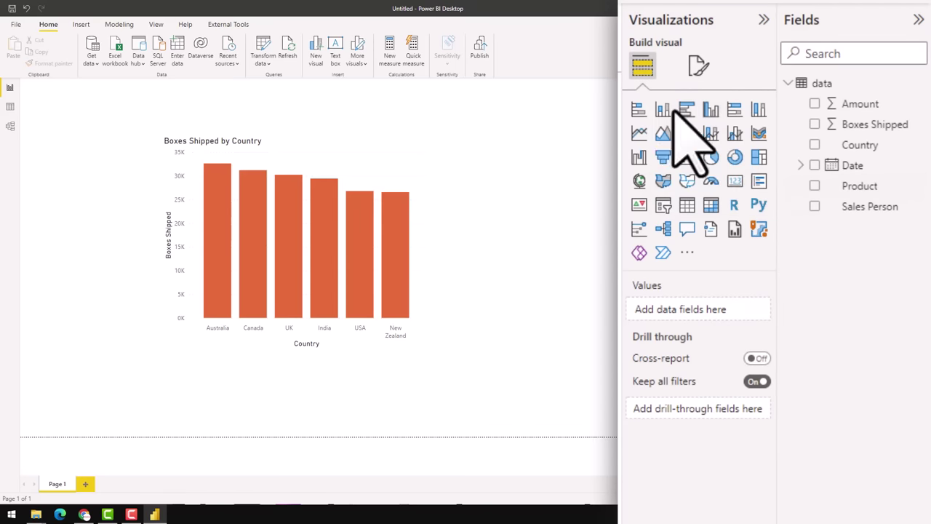
{"action": "left_click", "coordinate": [640, 111]}
{"action": "left_click_drag", "start_coordinate": [184, 387], "coordinate": [577, 141]}
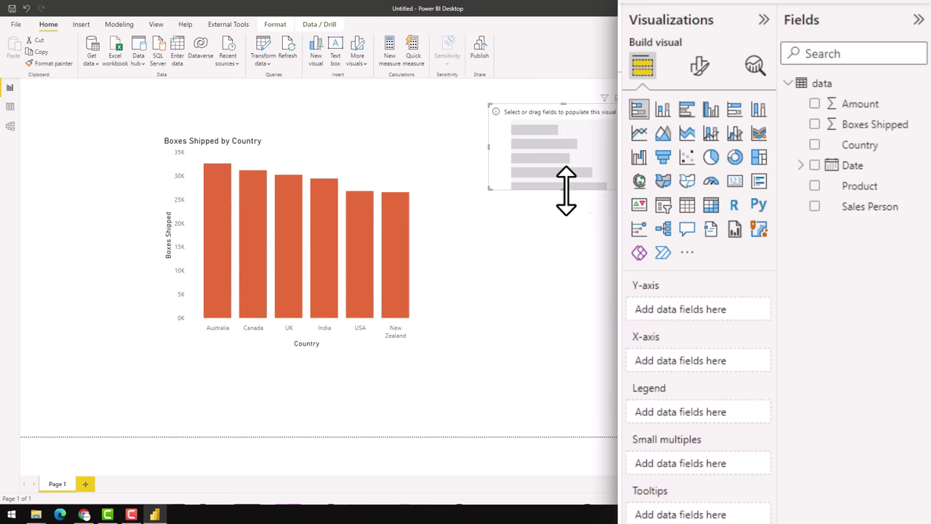
{"action": "left_click_drag", "start_coordinate": [566, 191], "coordinate": [567, 387]}
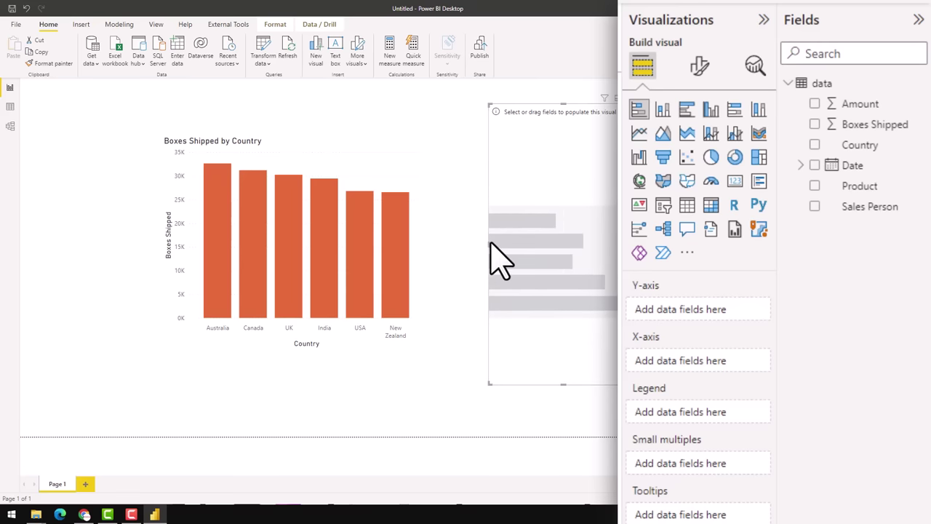
{"action": "left_click_drag", "start_coordinate": [489, 242], "coordinate": [438, 246]}
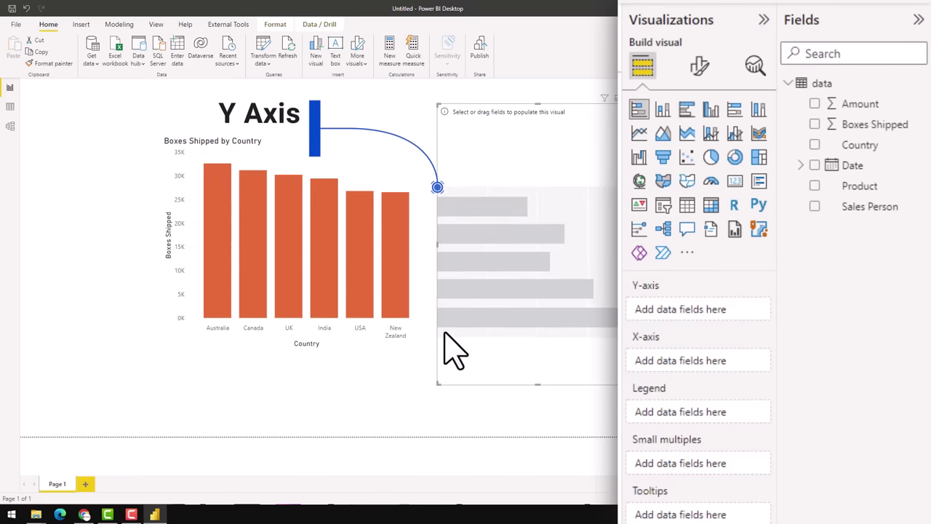
Step: Plot Boxes Shipped on the X-axis by Product on the Y-axis
{"action": "left_click_drag", "start_coordinate": [860, 185], "coordinate": [697, 309]}
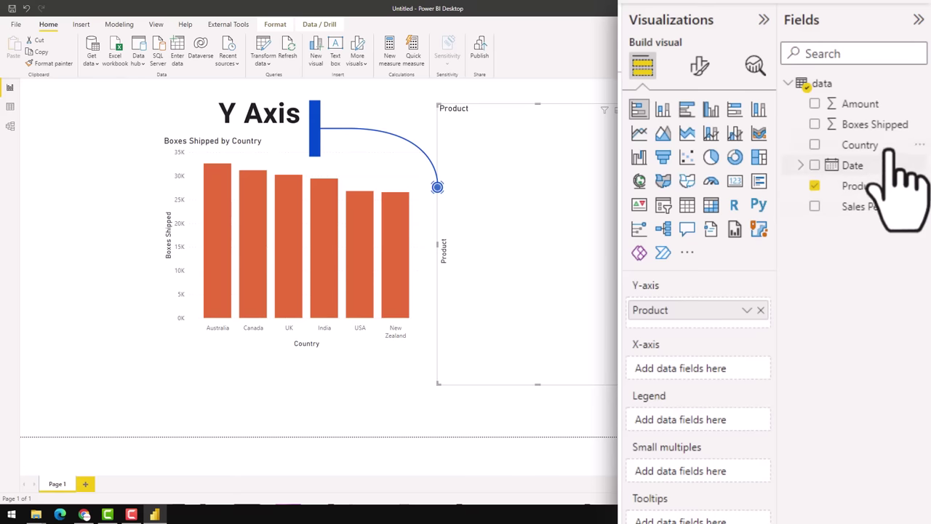
{"action": "left_click_drag", "start_coordinate": [880, 125], "coordinate": [728, 385]}
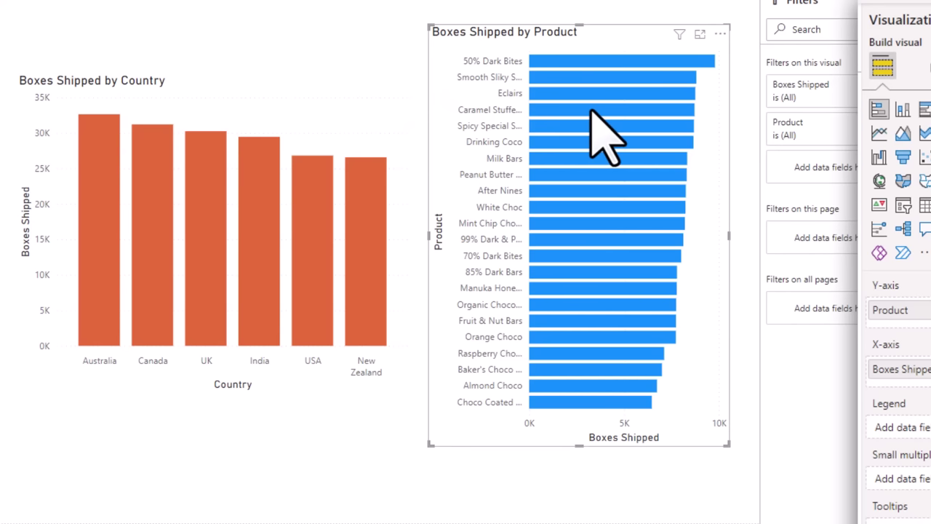
{"action": "left_click", "coordinate": [287, 6]}
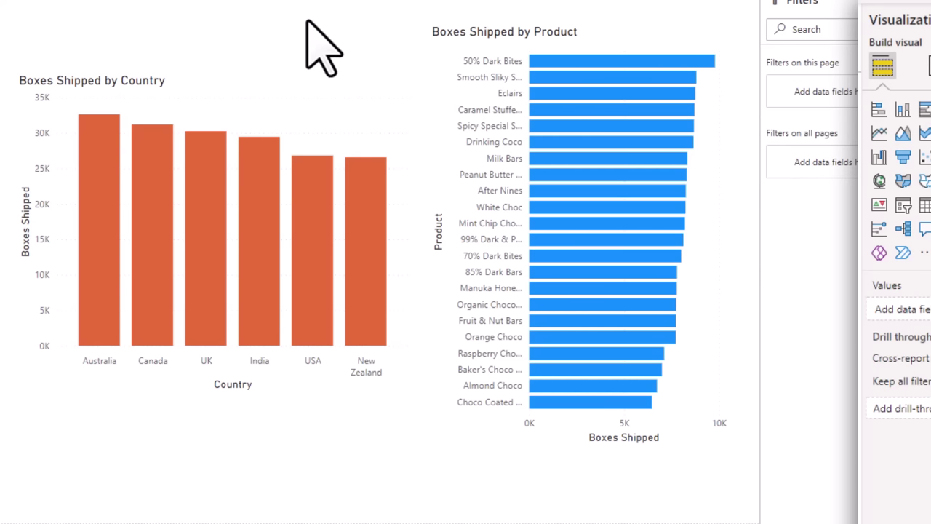
{"action": "mouse_move", "coordinate": [103, 253]}
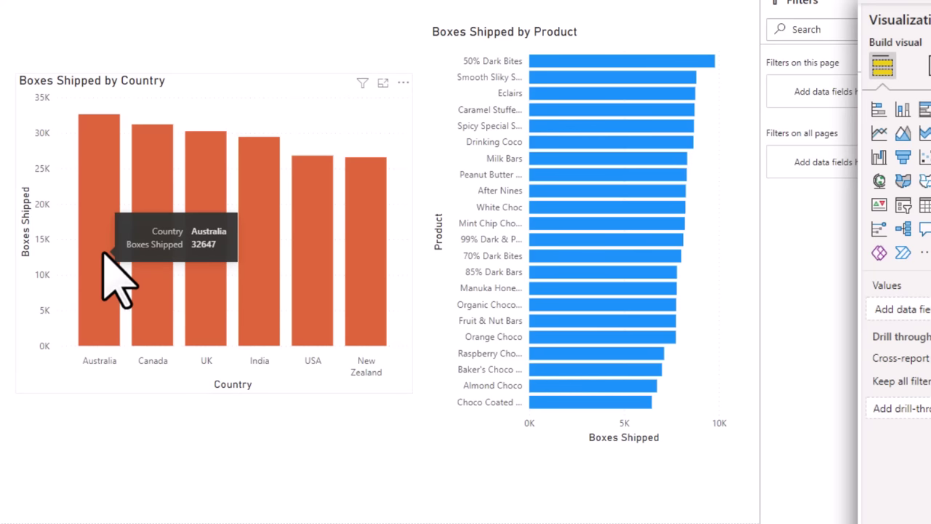
{"action": "left_click", "coordinate": [102, 254]}
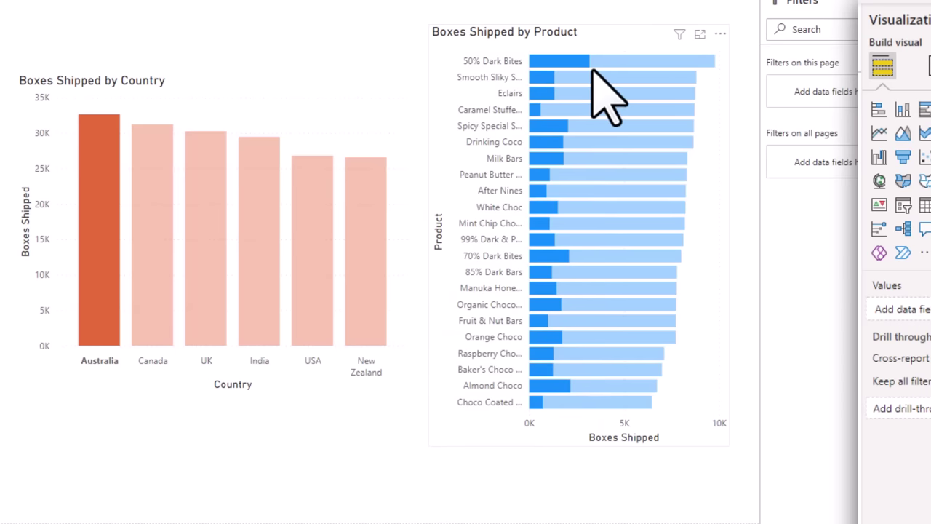
{"action": "mouse_move", "coordinate": [591, 67]}
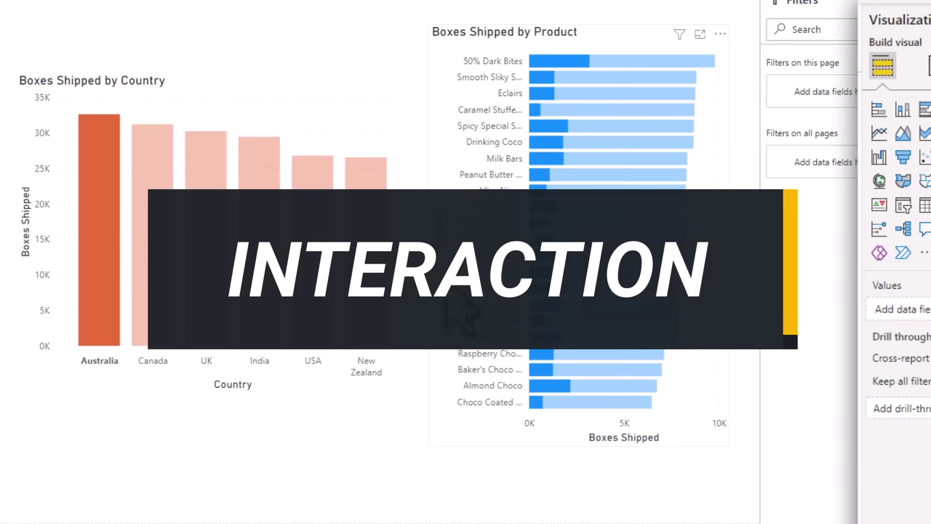
{"action": "left_click", "coordinate": [602, 92]}
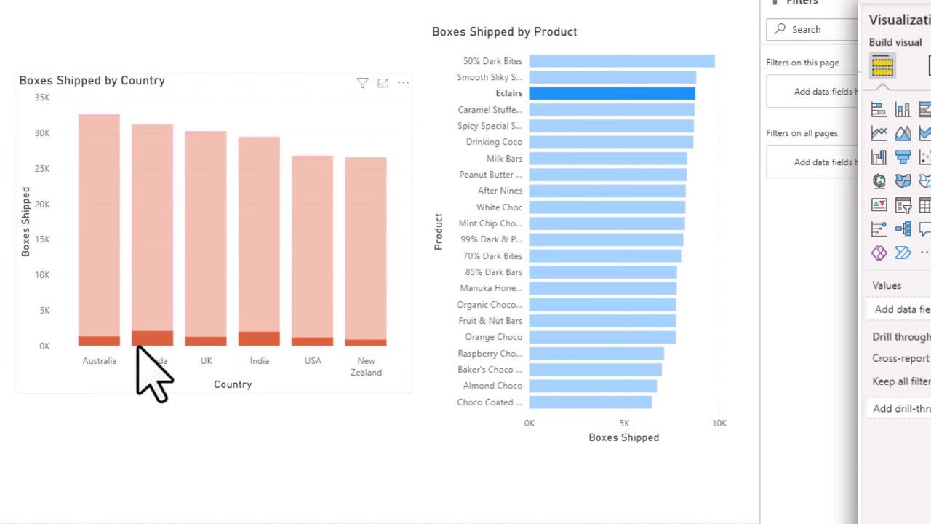
{"action": "mouse_move", "coordinate": [149, 340]}
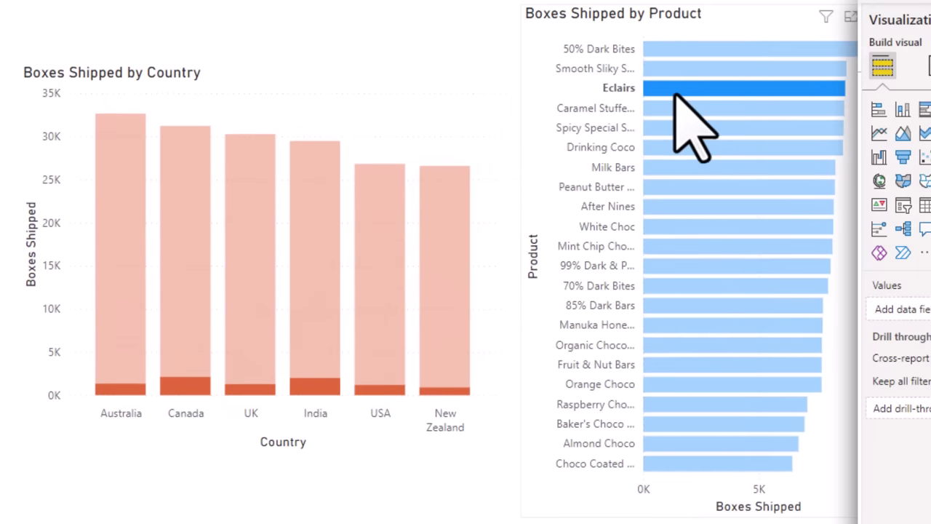
{"action": "mouse_move", "coordinate": [675, 96]}
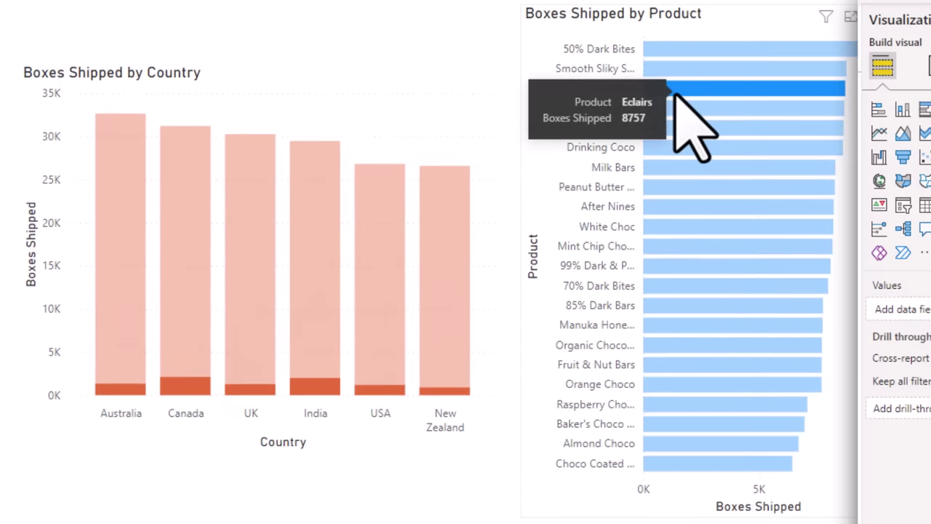
{"action": "left_click", "coordinate": [764, 89]}
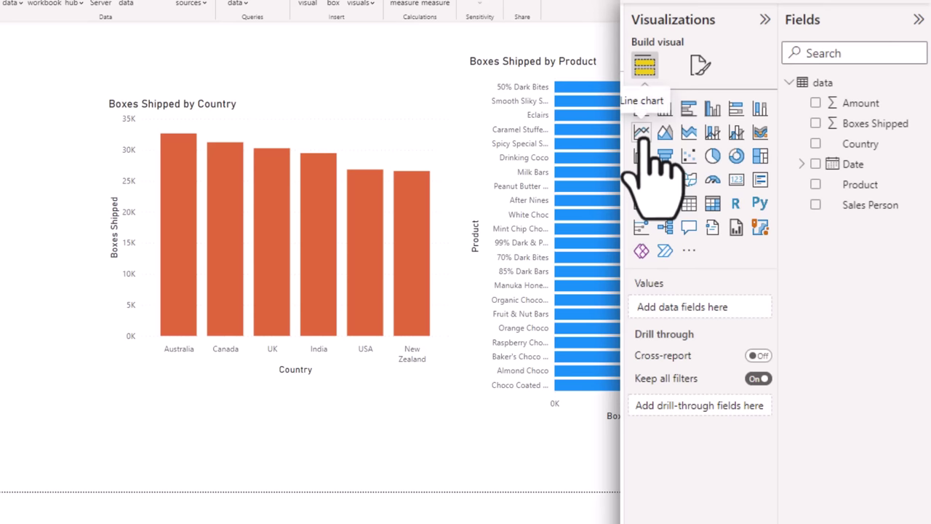
Step: Shrink both charts and stack Boxes Shipped by Country above Boxes Shipped by Product on the left
{"action": "left_click", "coordinate": [305, 162]}
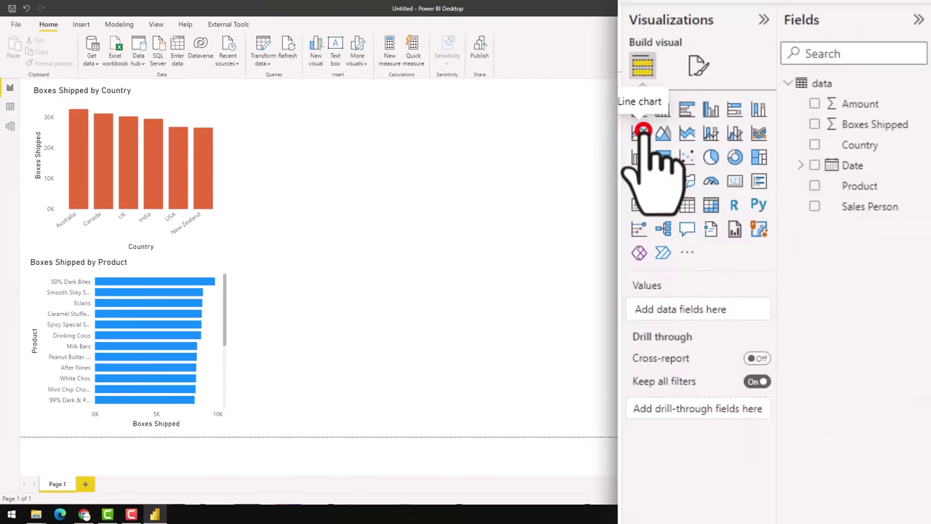
Step: Add a widened line chart plotting Amount against the Date hierarchy by year and quarter
{"action": "left_click", "coordinate": [641, 131]}
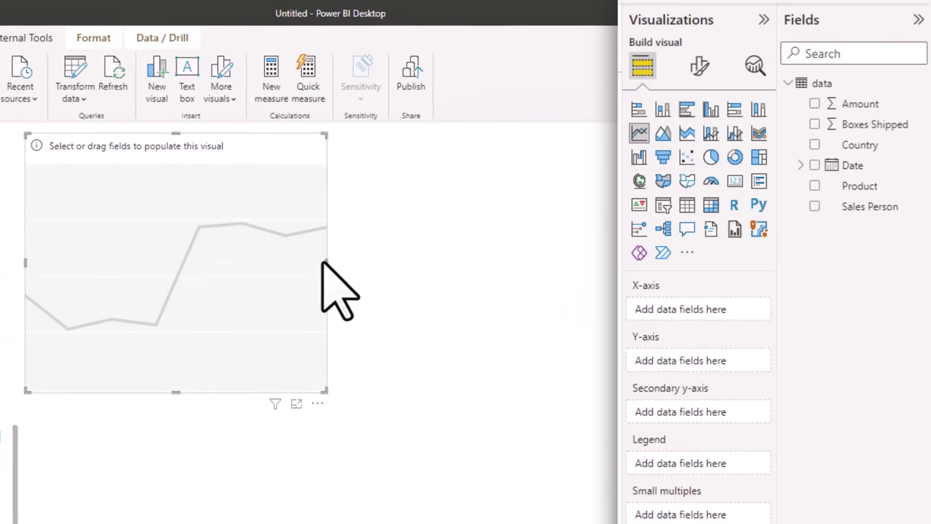
{"action": "left_click_drag", "start_coordinate": [322, 264], "coordinate": [651, 264]}
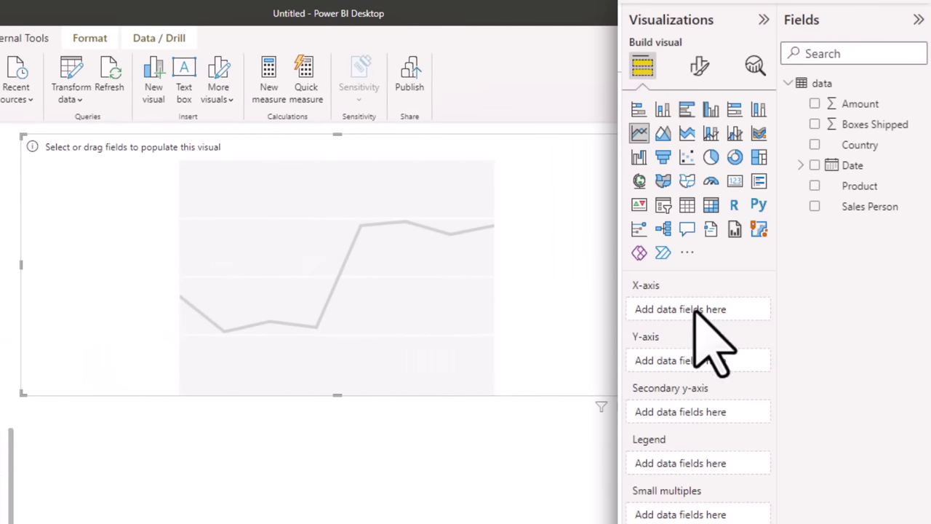
{"action": "left_click_drag", "start_coordinate": [864, 166], "coordinate": [712, 308]}
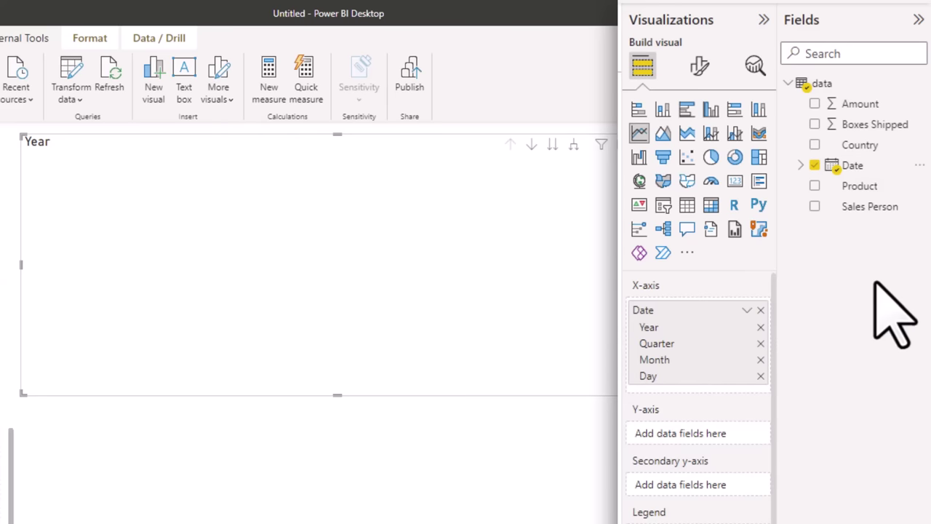
{"action": "left_click_drag", "start_coordinate": [866, 102], "coordinate": [729, 440]}
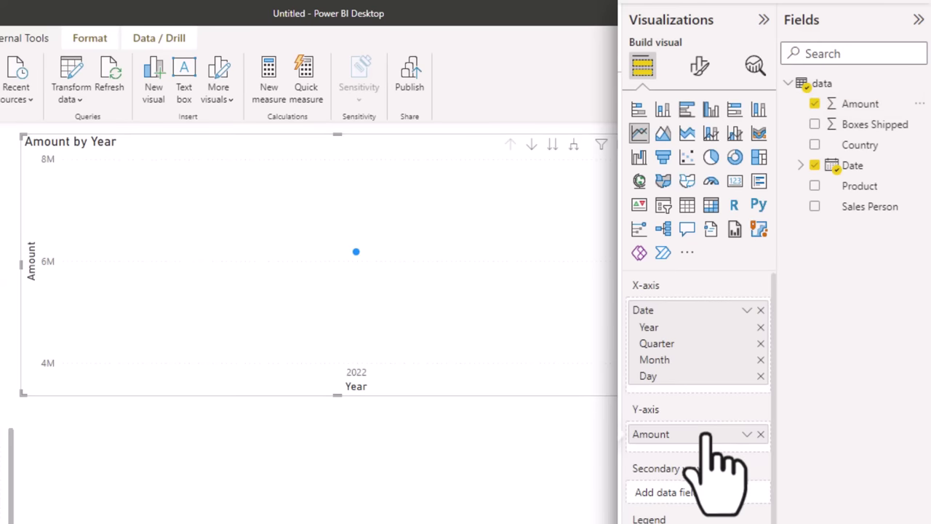
{"action": "mouse_move", "coordinate": [355, 253]}
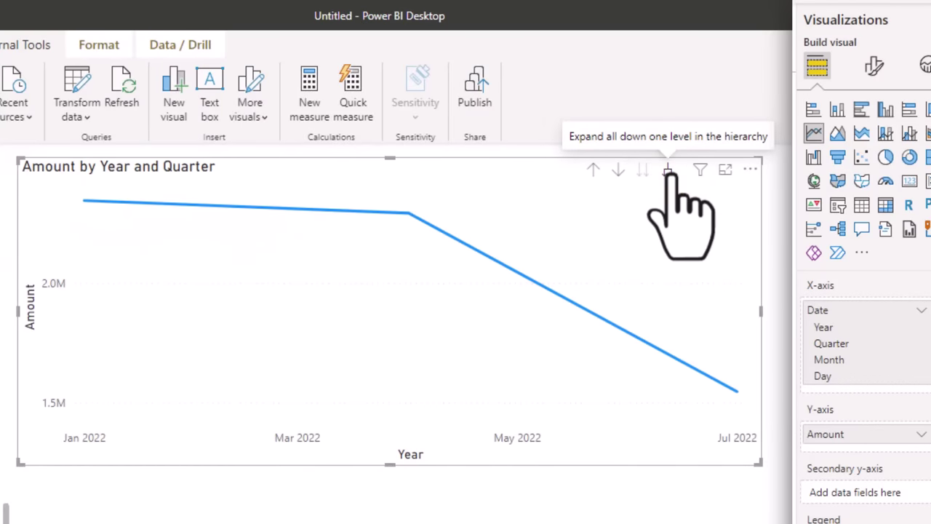
Step: Drill the line chart down to monthly Amount, Jan to Aug 2022, and read the point values
{"action": "left_click", "coordinate": [668, 171]}
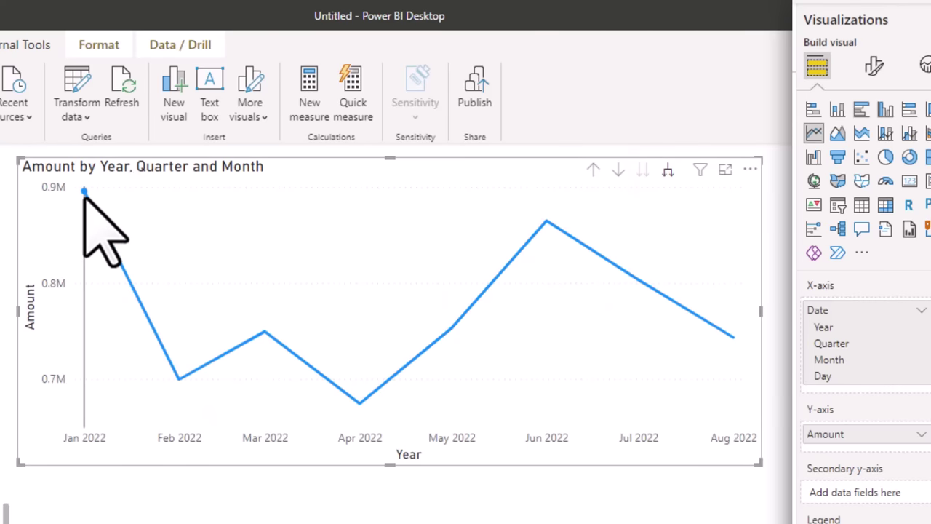
{"action": "mouse_move", "coordinate": [85, 194]}
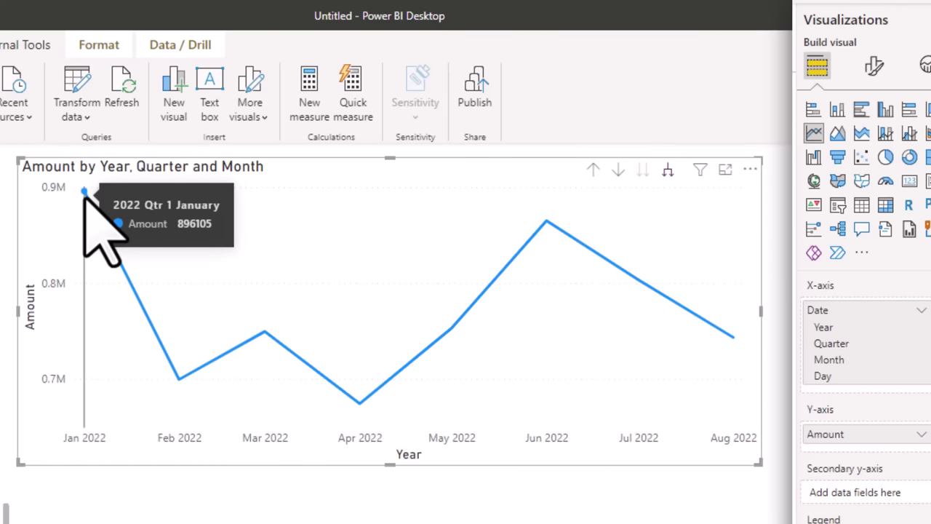
{"action": "mouse_move", "coordinate": [178, 384]}
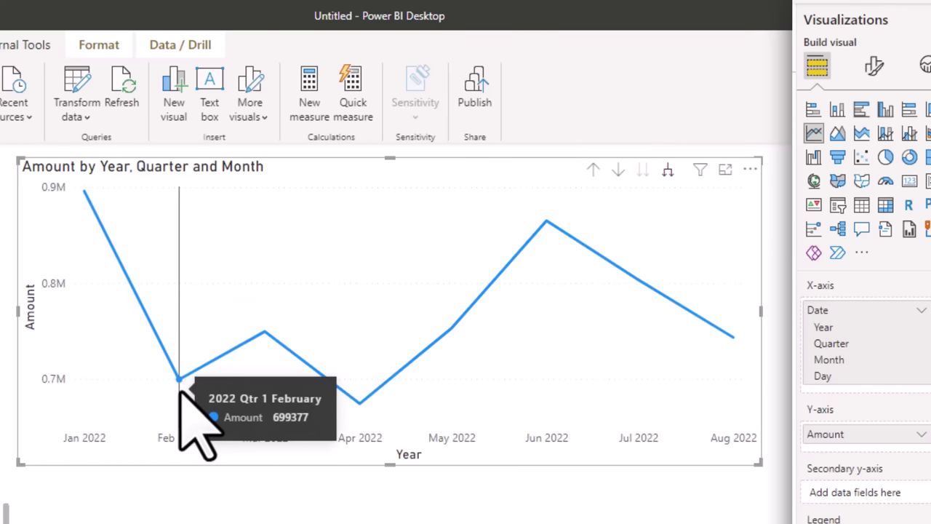
{"action": "mouse_move", "coordinate": [263, 336]}
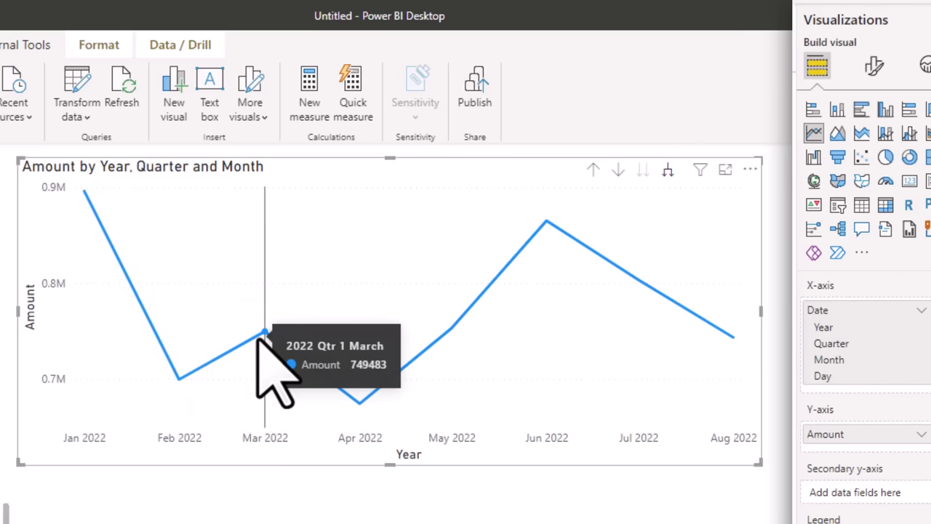
{"action": "mouse_move", "coordinate": [523, 258]}
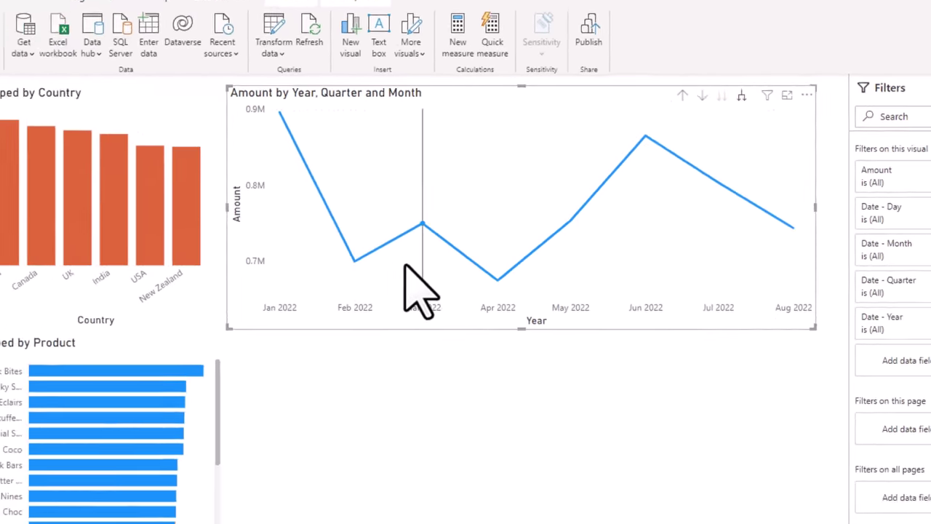
{"action": "mouse_move", "coordinate": [434, 222]}
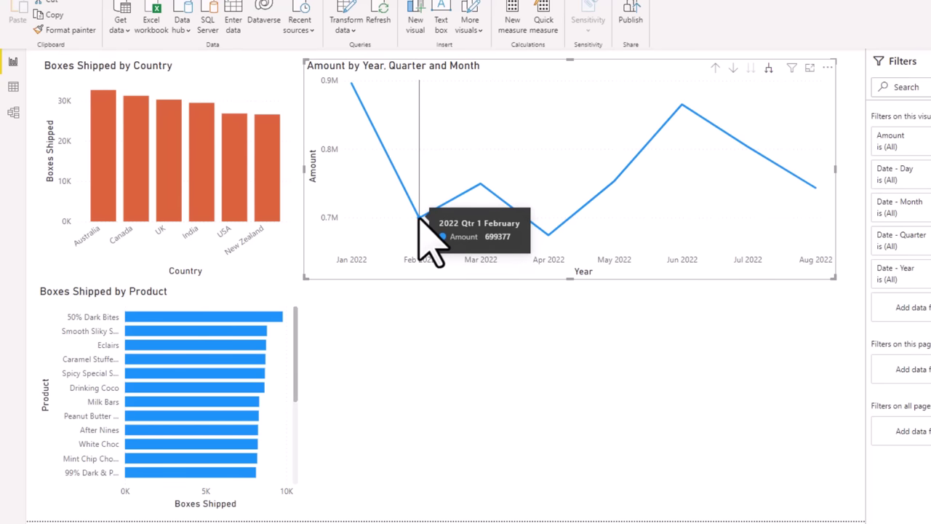
Step: Explain February 2022's Amount decrease and add the Product waterfall chart to the page
{"action": "right_click", "coordinate": [419, 217]}
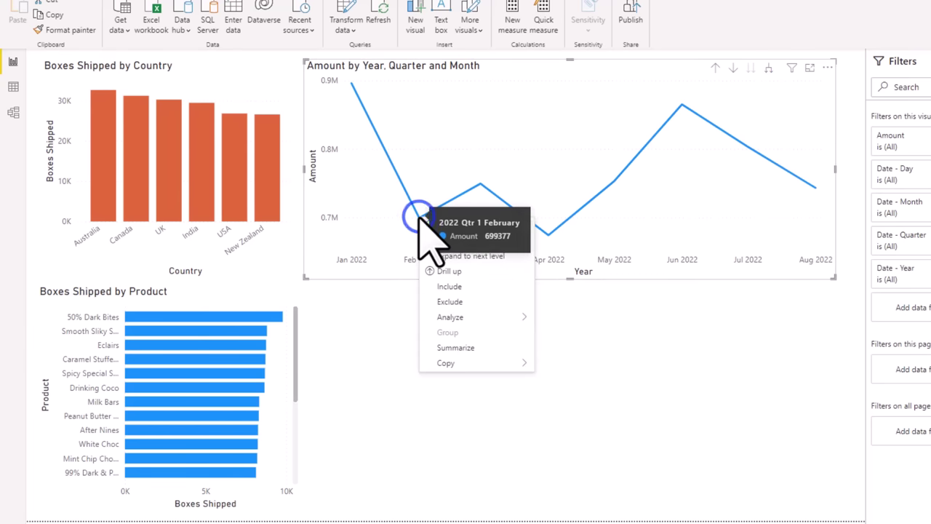
{"action": "mouse_move", "coordinate": [462, 318]}
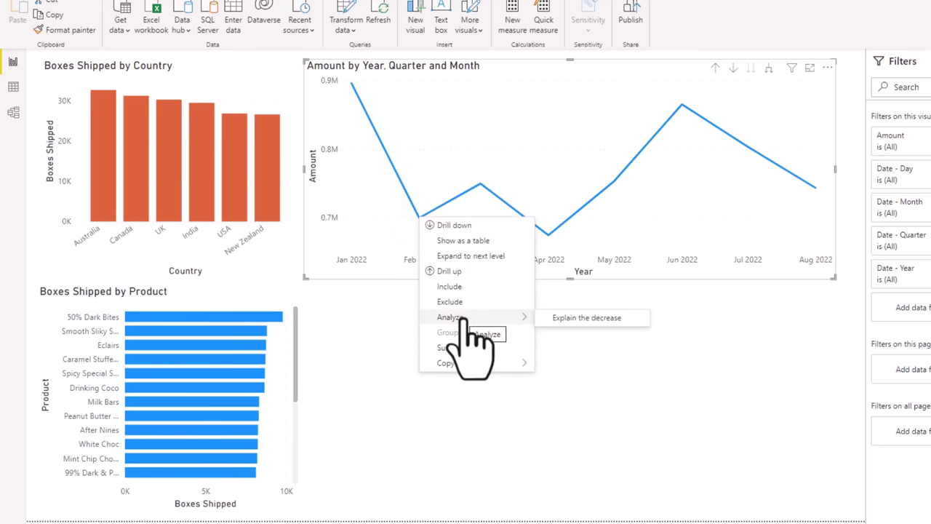
{"action": "left_click", "coordinate": [567, 319]}
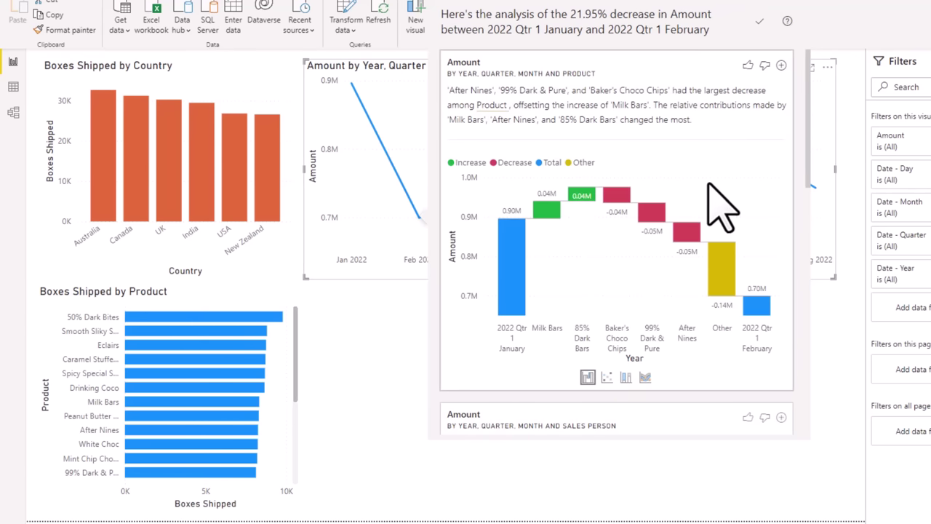
{"action": "scroll", "coordinate": [717, 273], "scroll_direction": "down", "scroll_amount": 10}
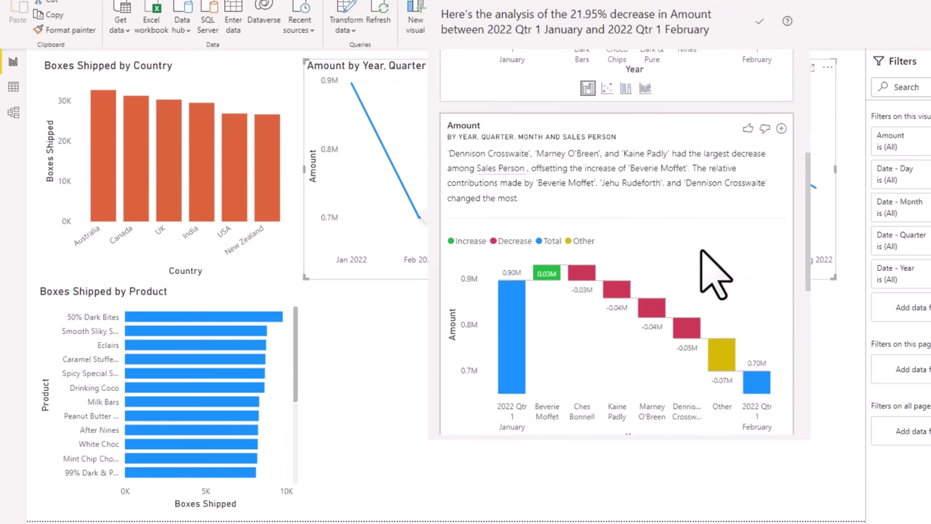
{"action": "scroll", "coordinate": [709, 272], "scroll_direction": "up", "scroll_amount": 8}
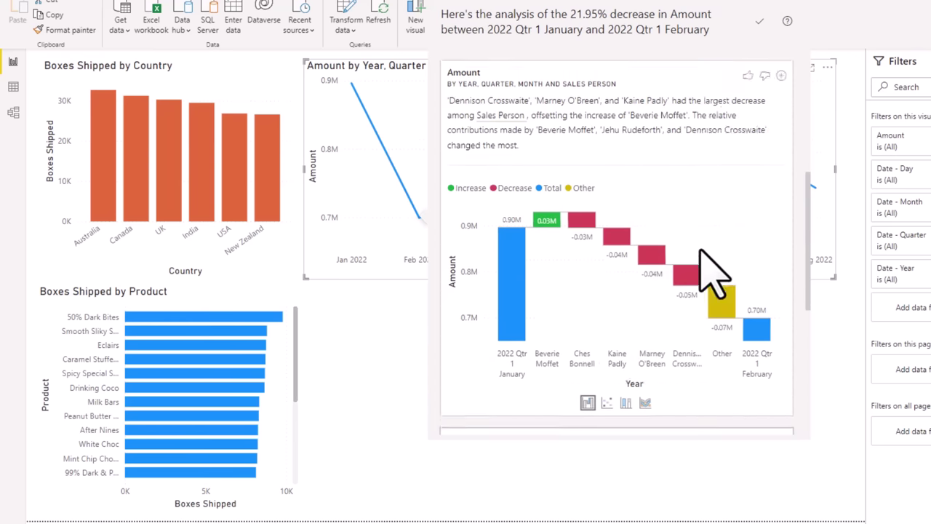
{"action": "left_click", "coordinate": [600, 265]}
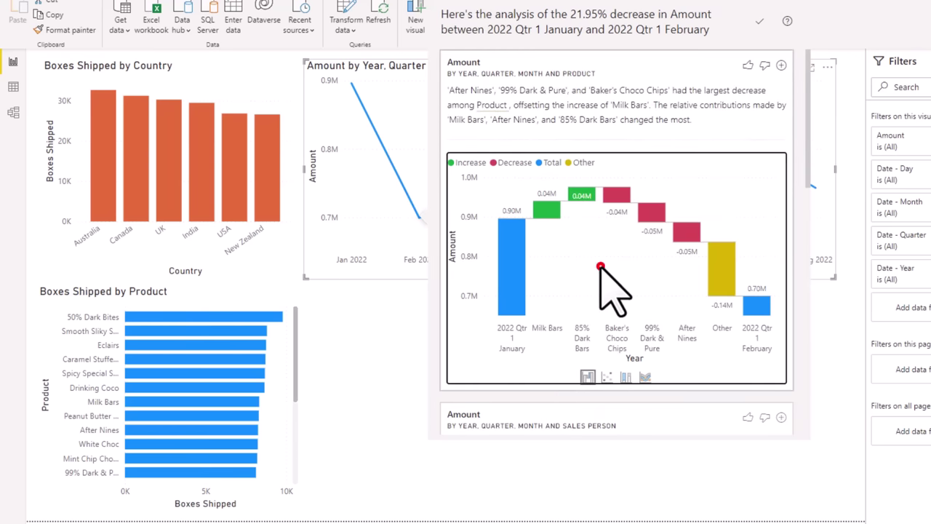
{"action": "left_click", "coordinate": [782, 67]}
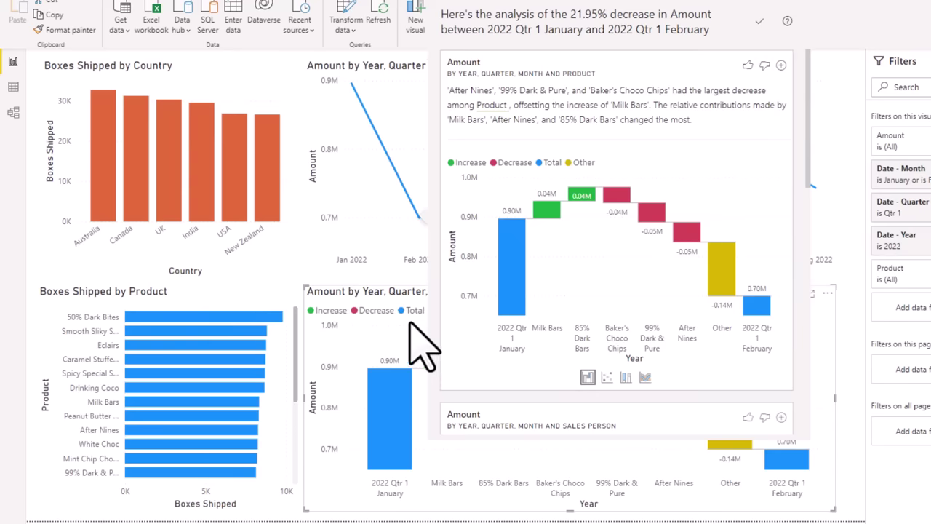
{"action": "left_click", "coordinate": [838, 149]}
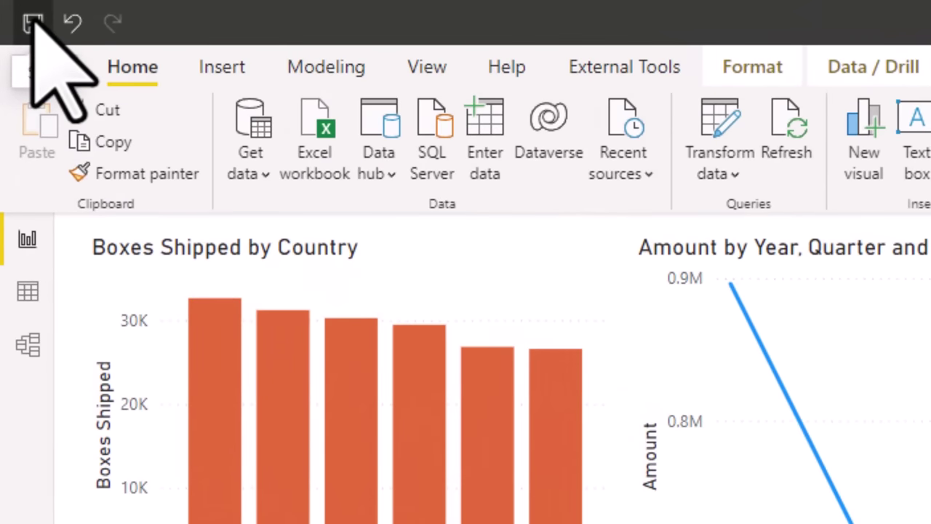
Step: Save the report as '10 minutes report' in .pbix format
{"action": "left_click", "coordinate": [38, 66]}
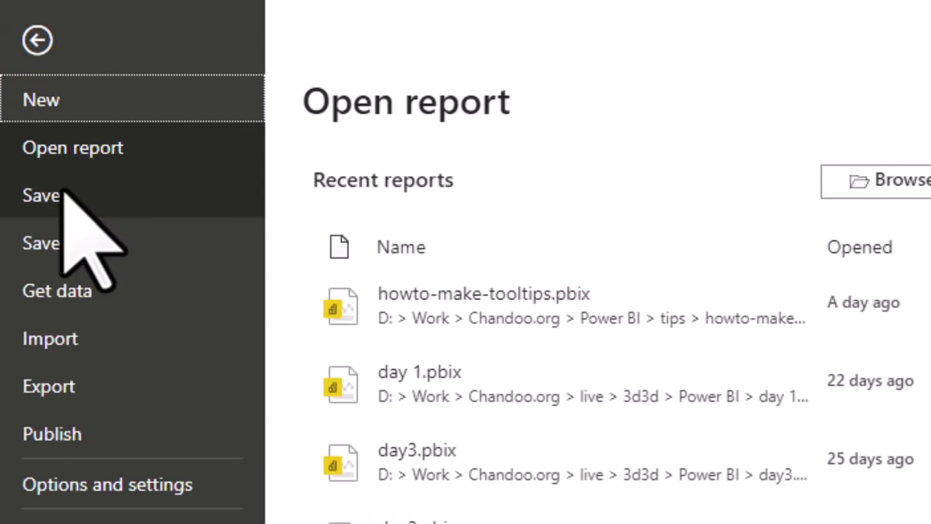
{"action": "left_click", "coordinate": [66, 192]}
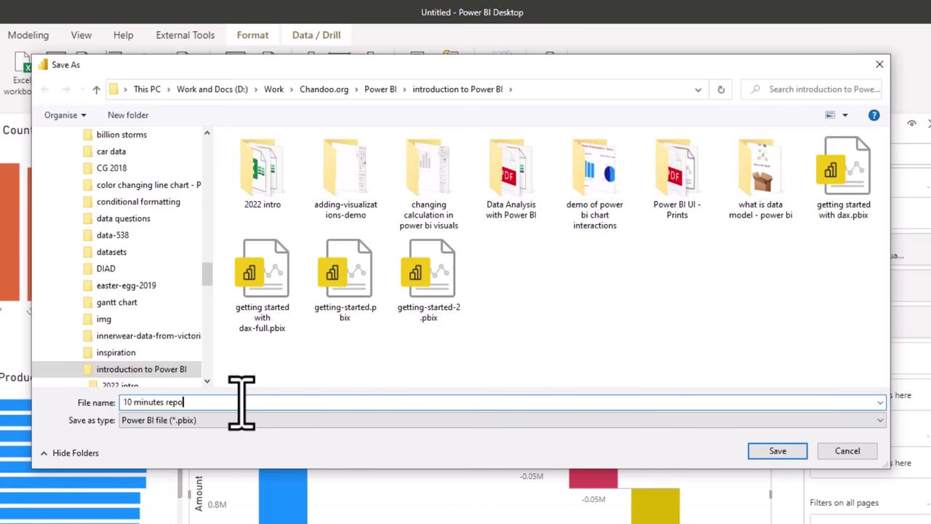
{"action": "type", "text": "rt"}
{"action": "key", "text": "Return"}
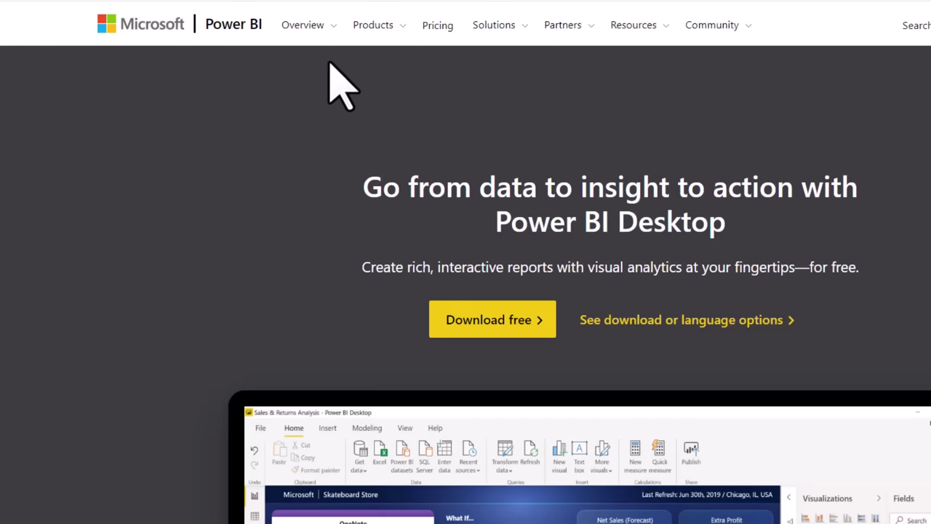
{"action": "left_click", "coordinate": [374, 24]}
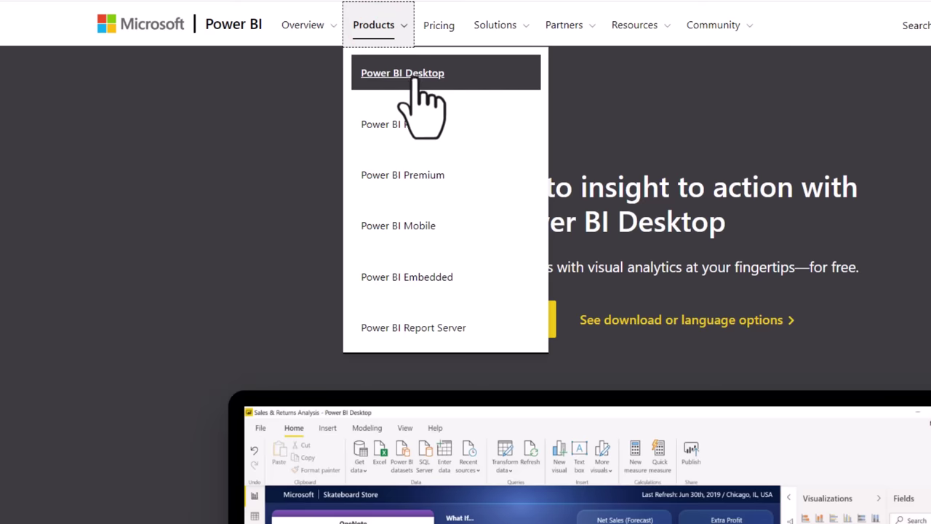